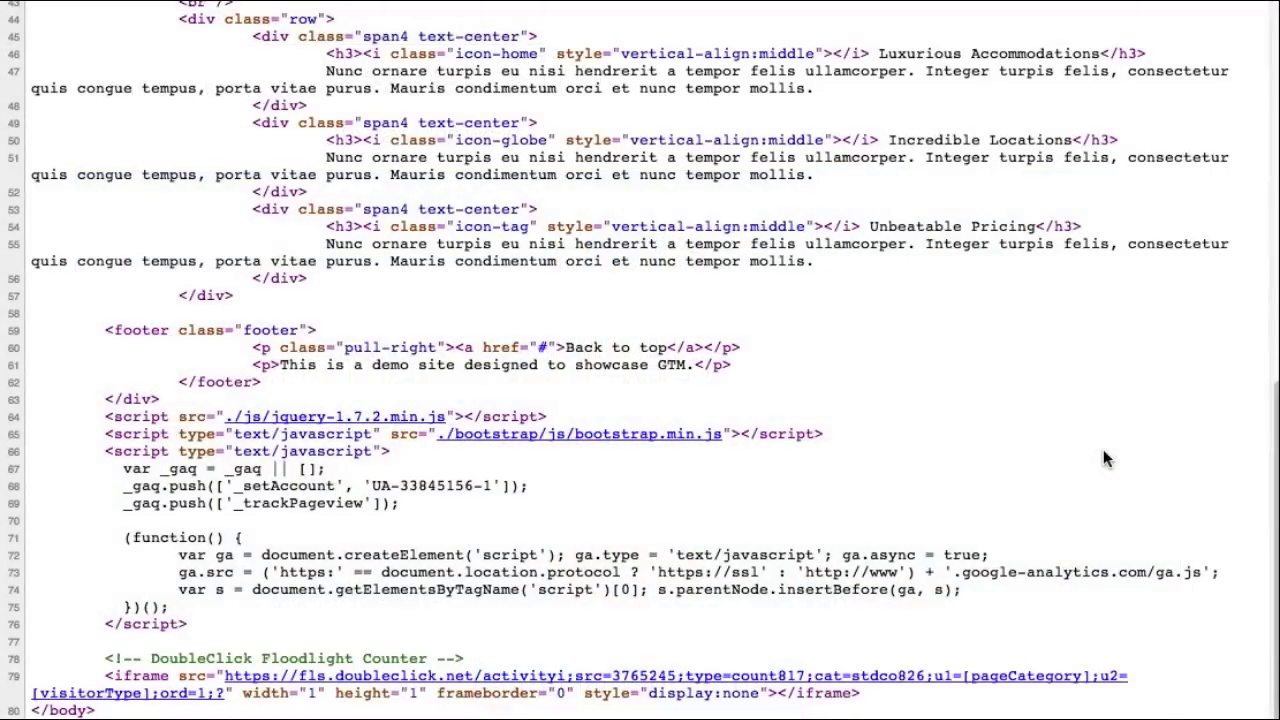
Select the hard-coded Analytics and Floodlight tracking code from the Floodlight iframe up to line 66
{"action": "left_click_drag", "start_coordinate": [862, 693], "coordinate": [572, 443]}
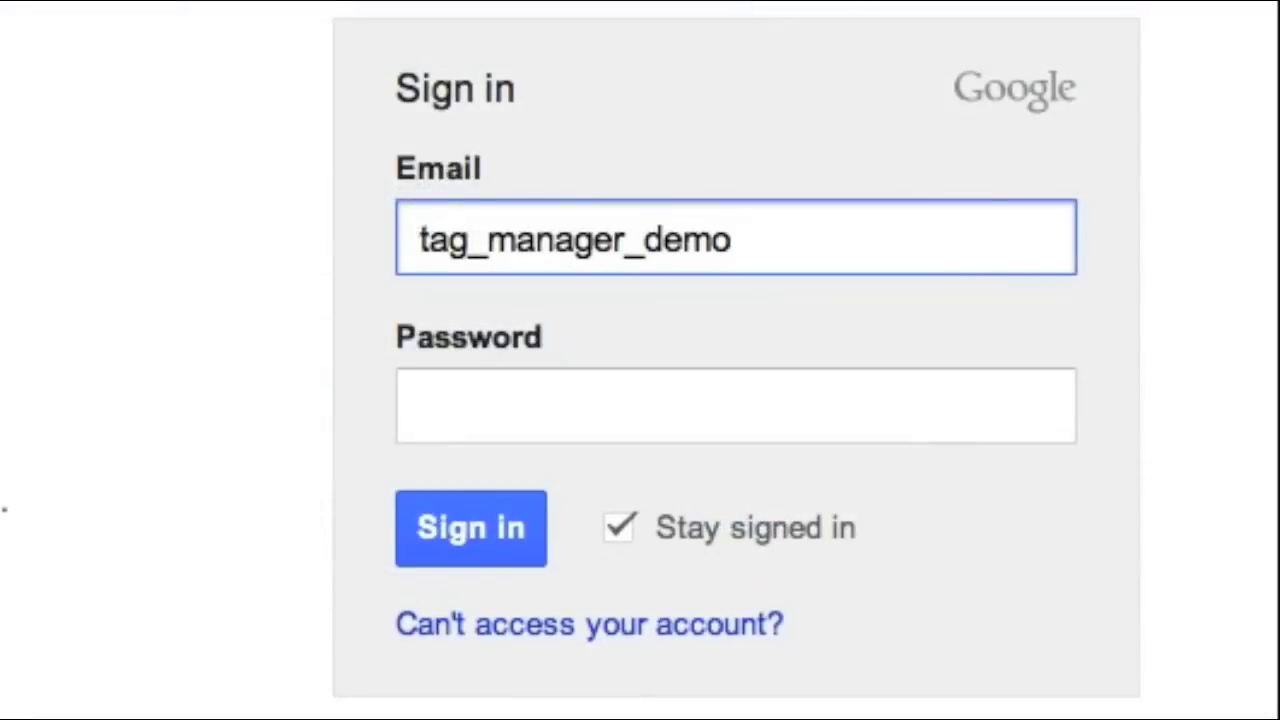
Sign in with the account password, go to google.com/tagmanager, and enter account name 'Example, Inc'
{"action": "left_click", "coordinate": [591, 415]}
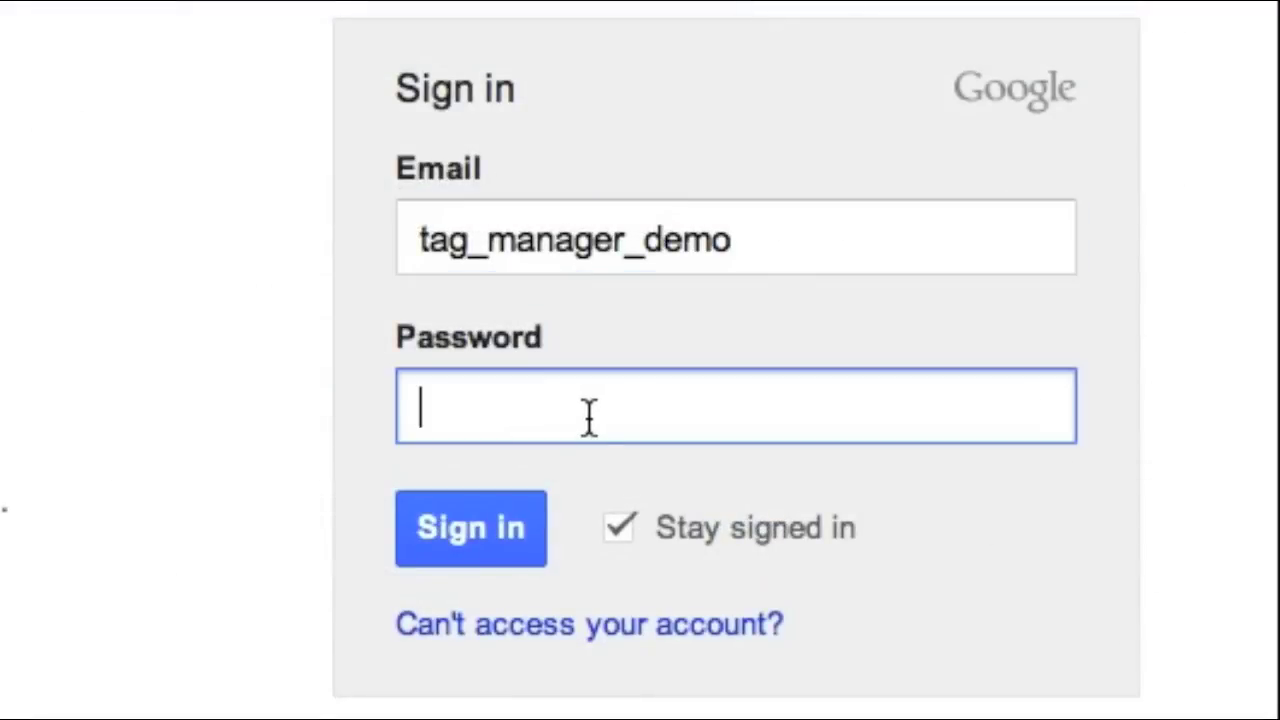
{"action": "type", "text": "••••••••••"}
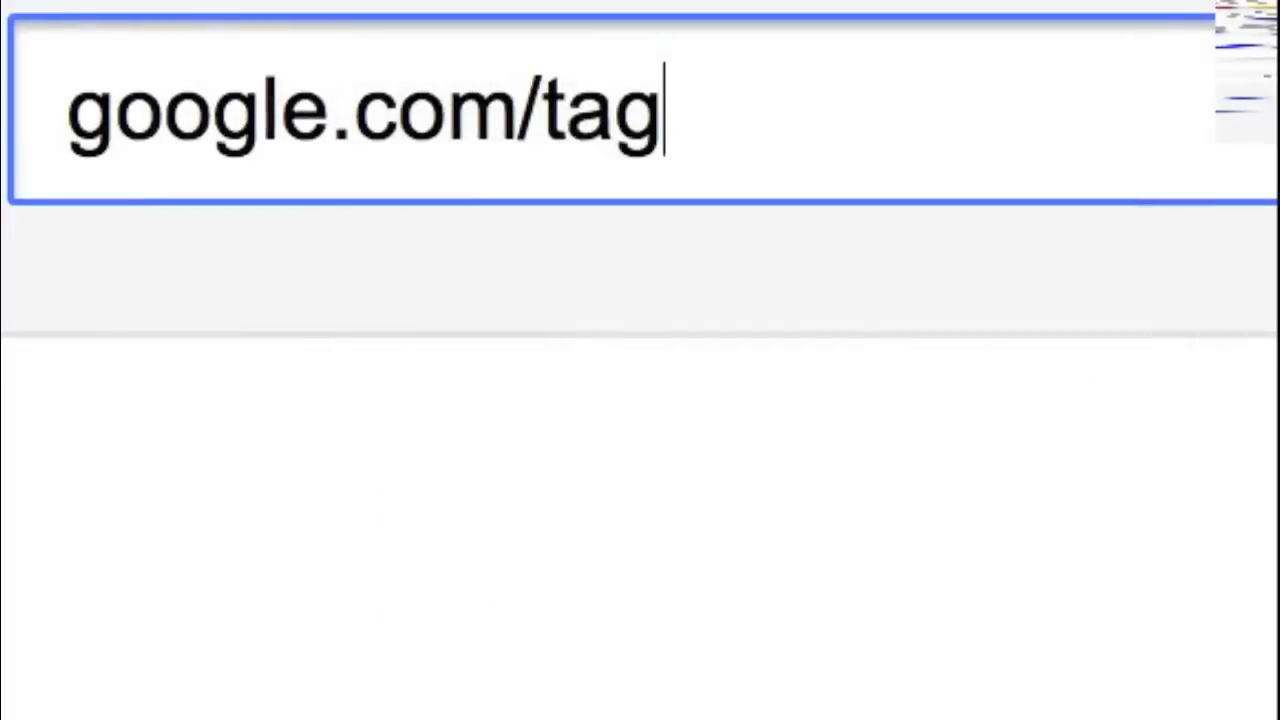
{"action": "type", "text": "manager"}
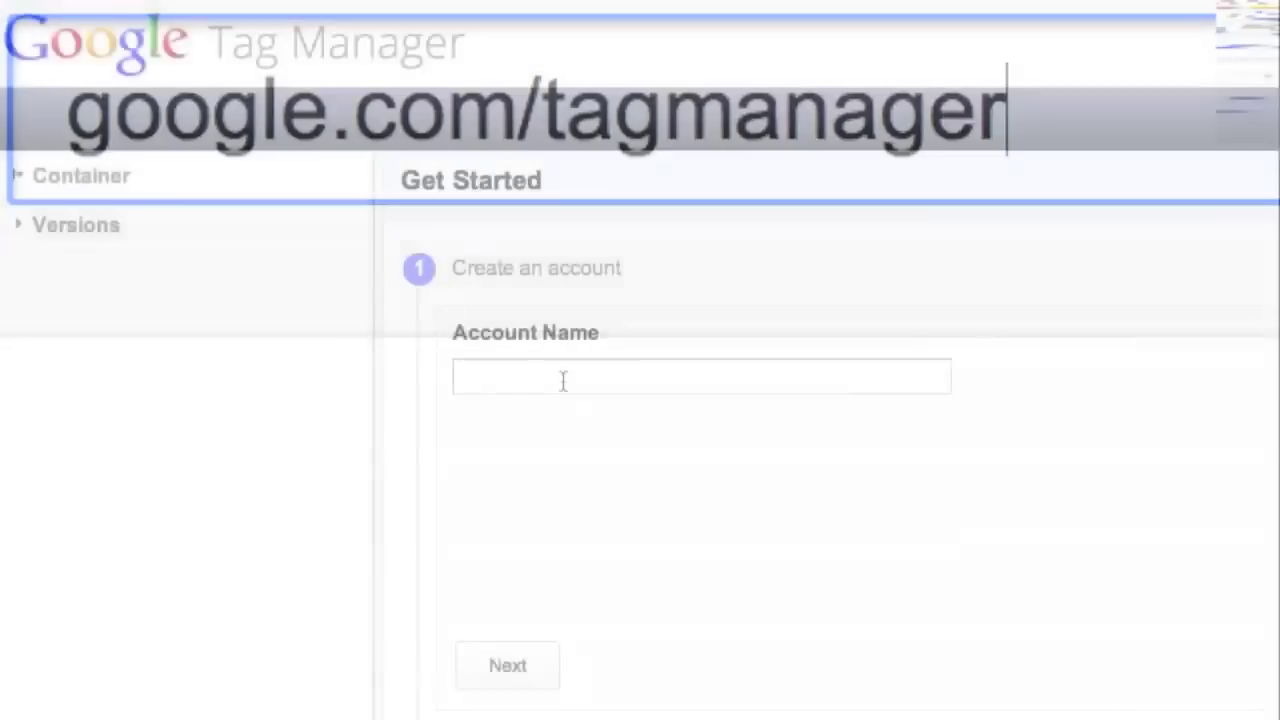
{"action": "type", "text": "Exampl"}
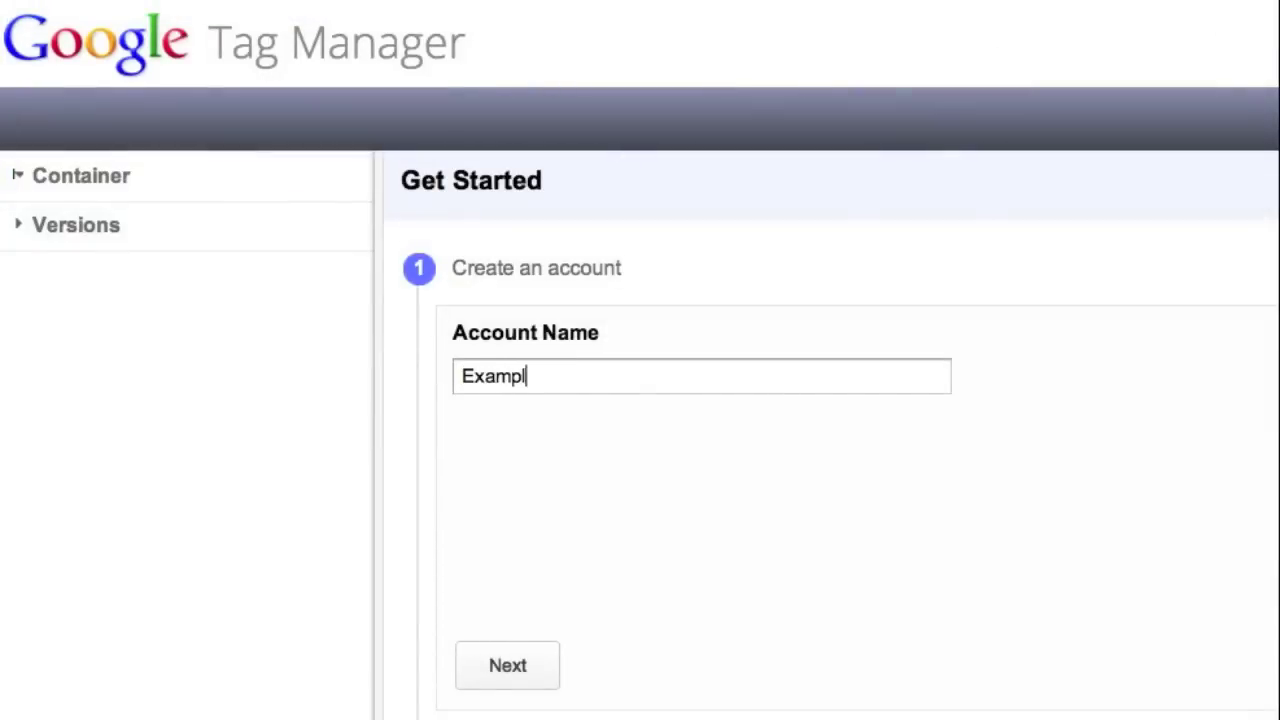
{"action": "type", "text": "e, Inc"}
Create container 'example.com' under the Example, Inc account, keeping the default time zone
{"action": "left_click", "coordinate": [503, 667]}
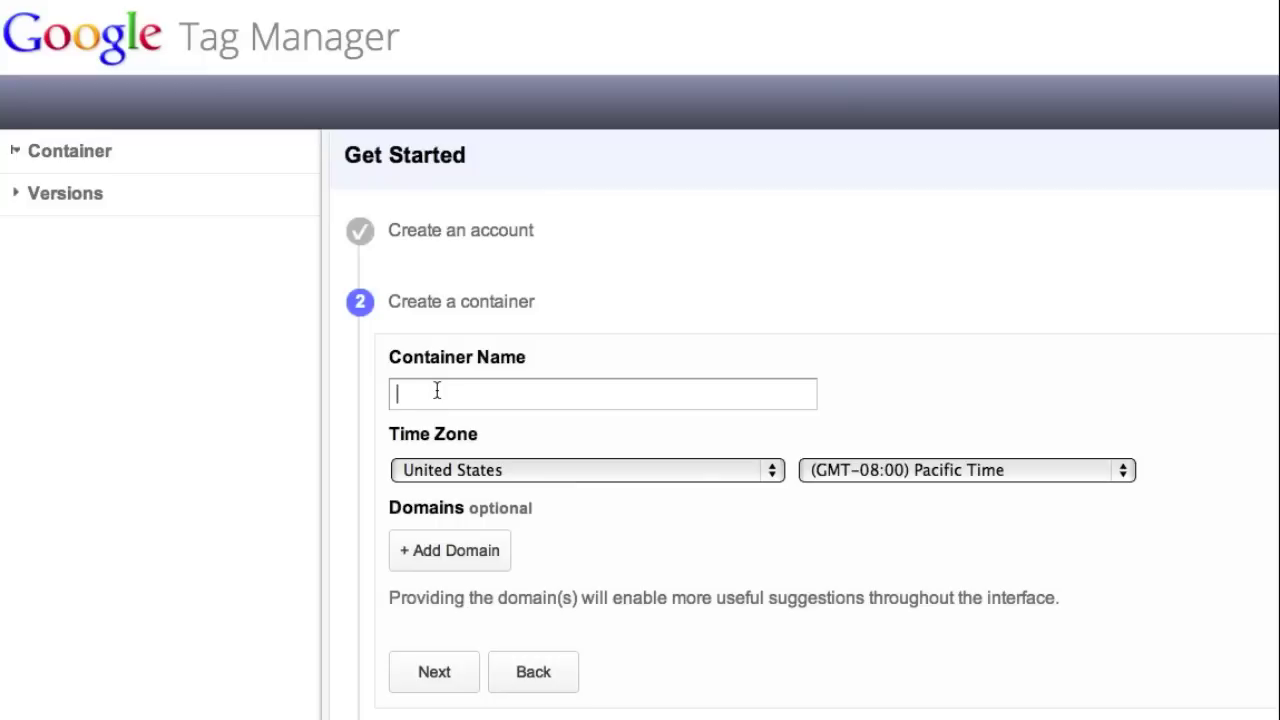
{"action": "type", "text": "exampl"}
{"action": "type", "text": "e.com"}
{"action": "left_click", "coordinate": [444, 678]}
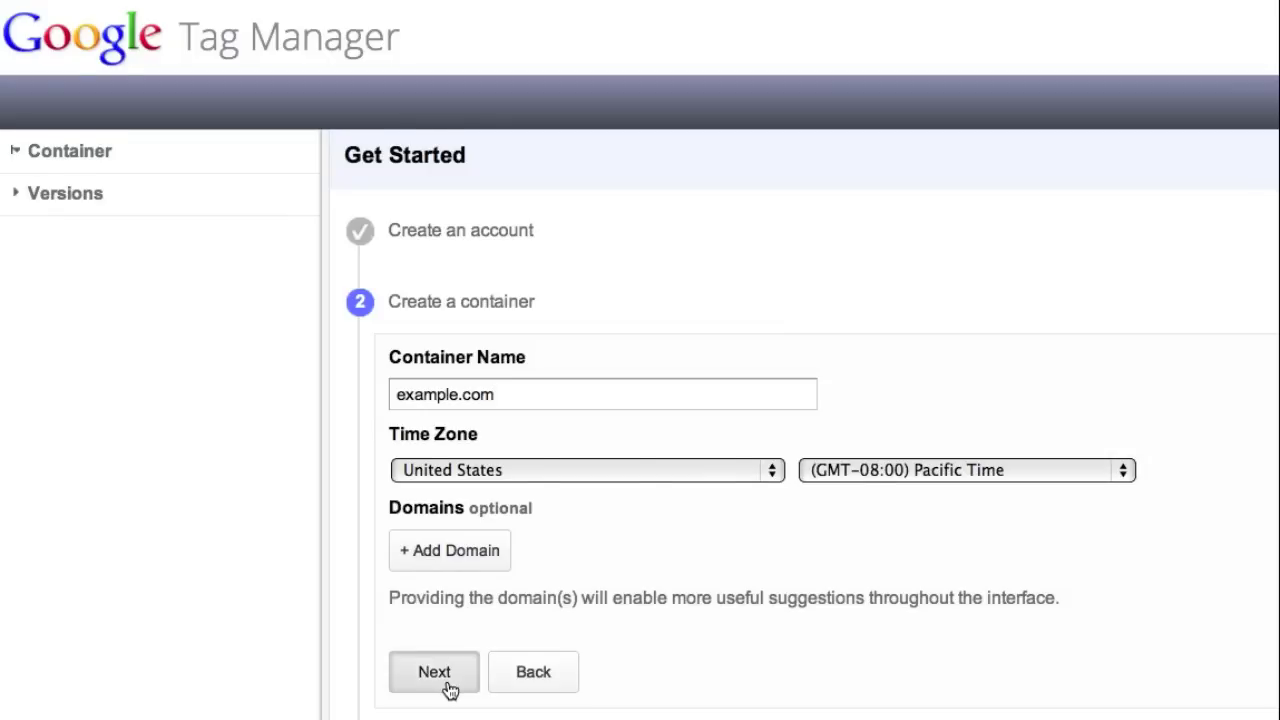
Copy the container snippet and paste it on a new line after <body> on line 11
{"action": "mouse_move", "coordinate": [415, 500]}
{"action": "left_mouse_down"}
{"action": "mouse_move", "coordinate": [622, 620]}
{"action": "mouse_move", "coordinate": [753, 663]}
{"action": "left_mouse_up"}
{"action": "key", "text": "ctrl+c"}
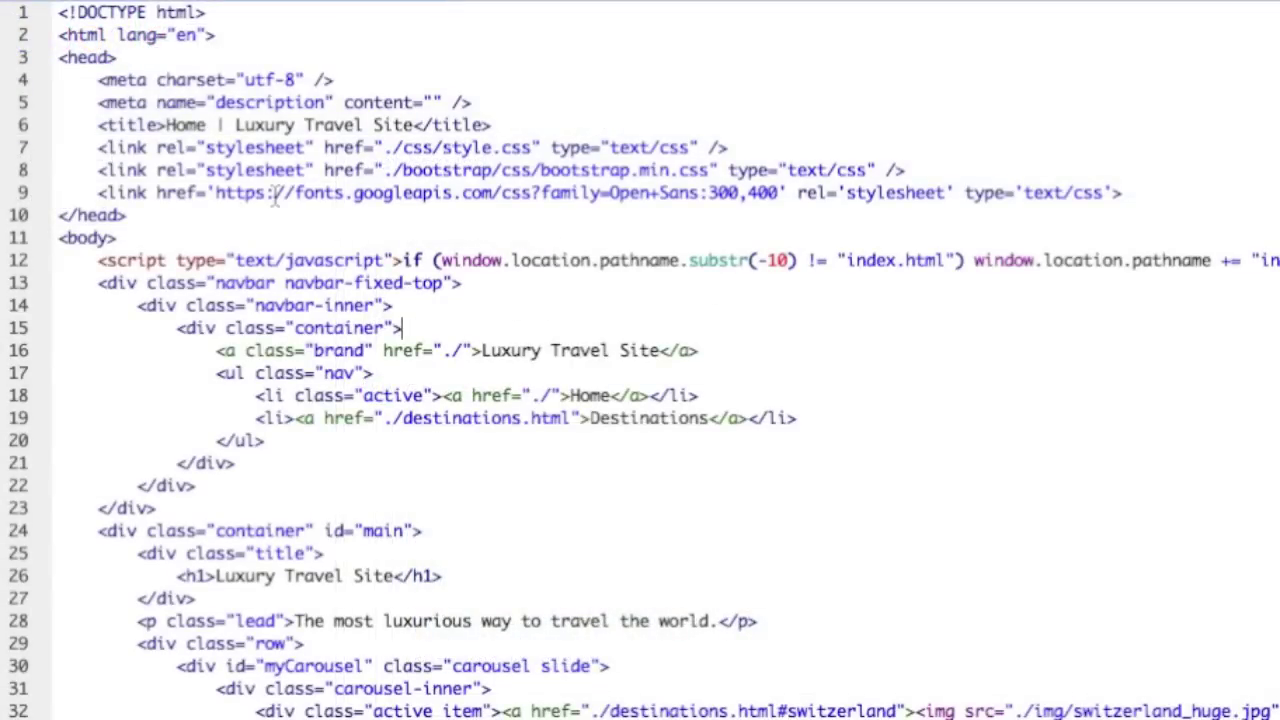
{"action": "left_click", "coordinate": [133, 238]}
{"action": "key", "text": "Return"}
{"action": "key", "text": "ctrl+v"}
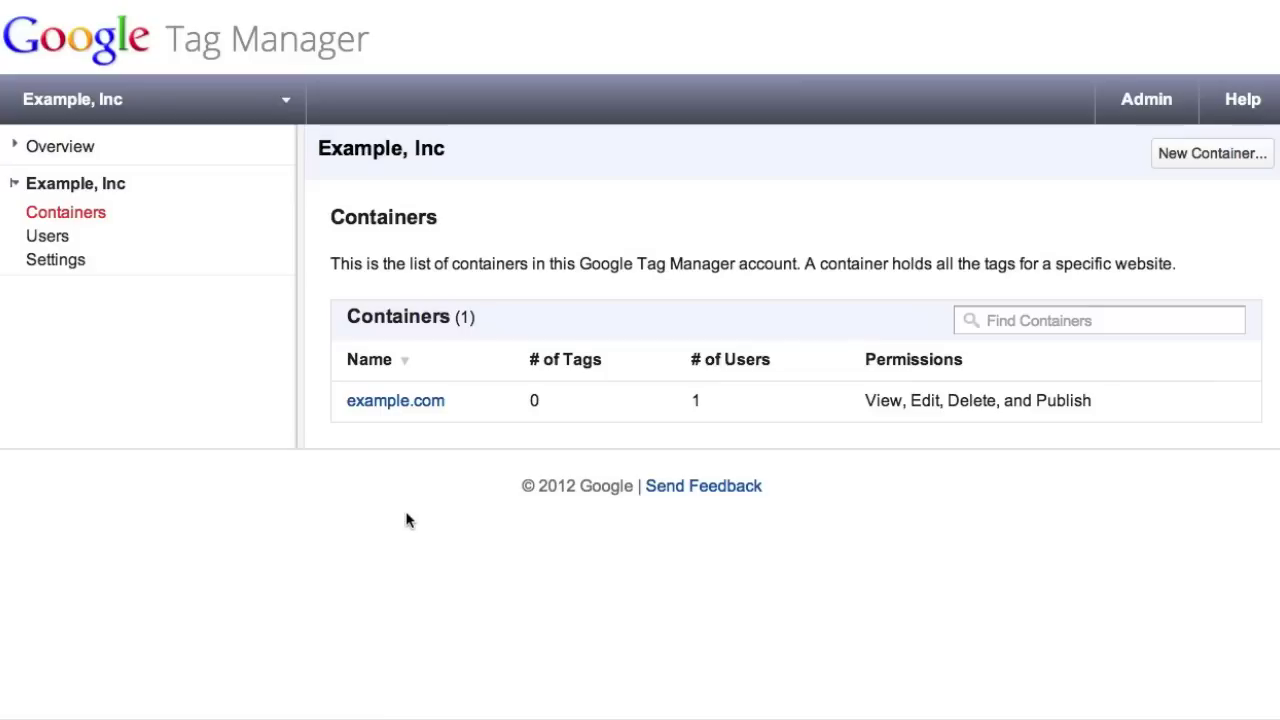
In the example.com container, start a new tag of type AdWords Conversion Tracking
{"action": "left_click", "coordinate": [415, 404]}
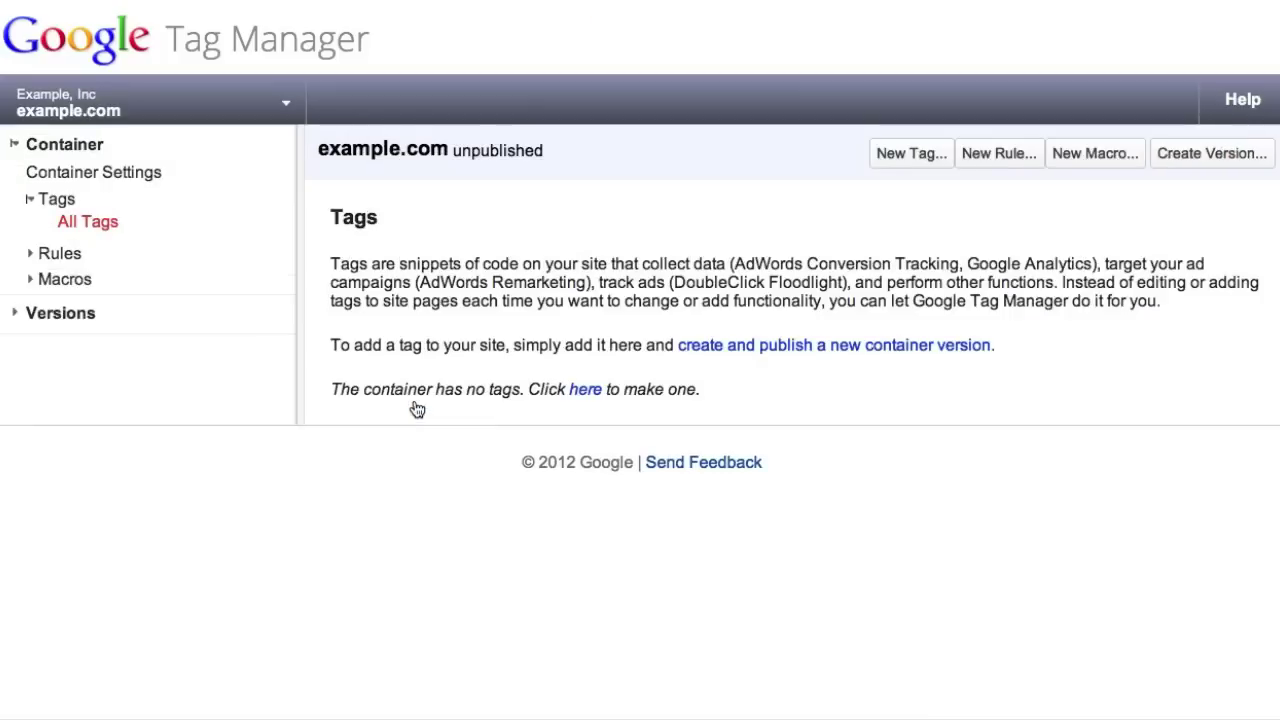
{"action": "left_click", "coordinate": [898, 160]}
{"action": "left_click", "coordinate": [644, 336]}
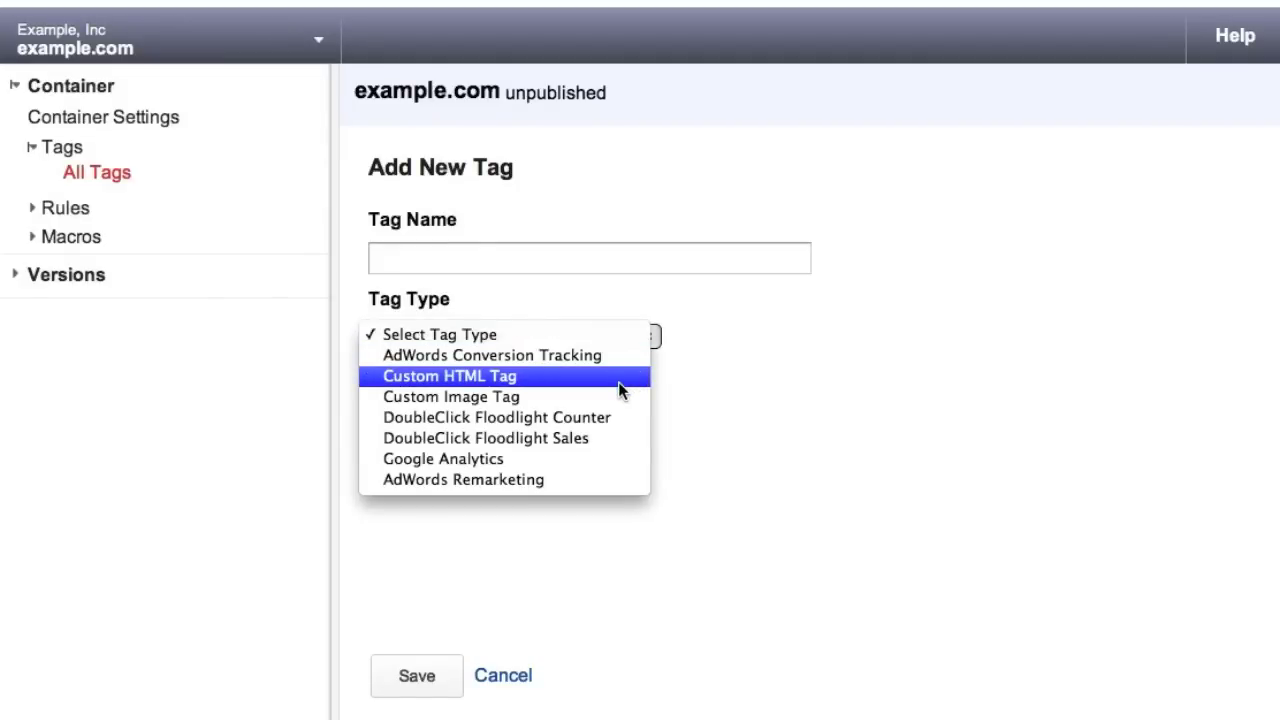
{"action": "left_click", "coordinate": [622, 357]}
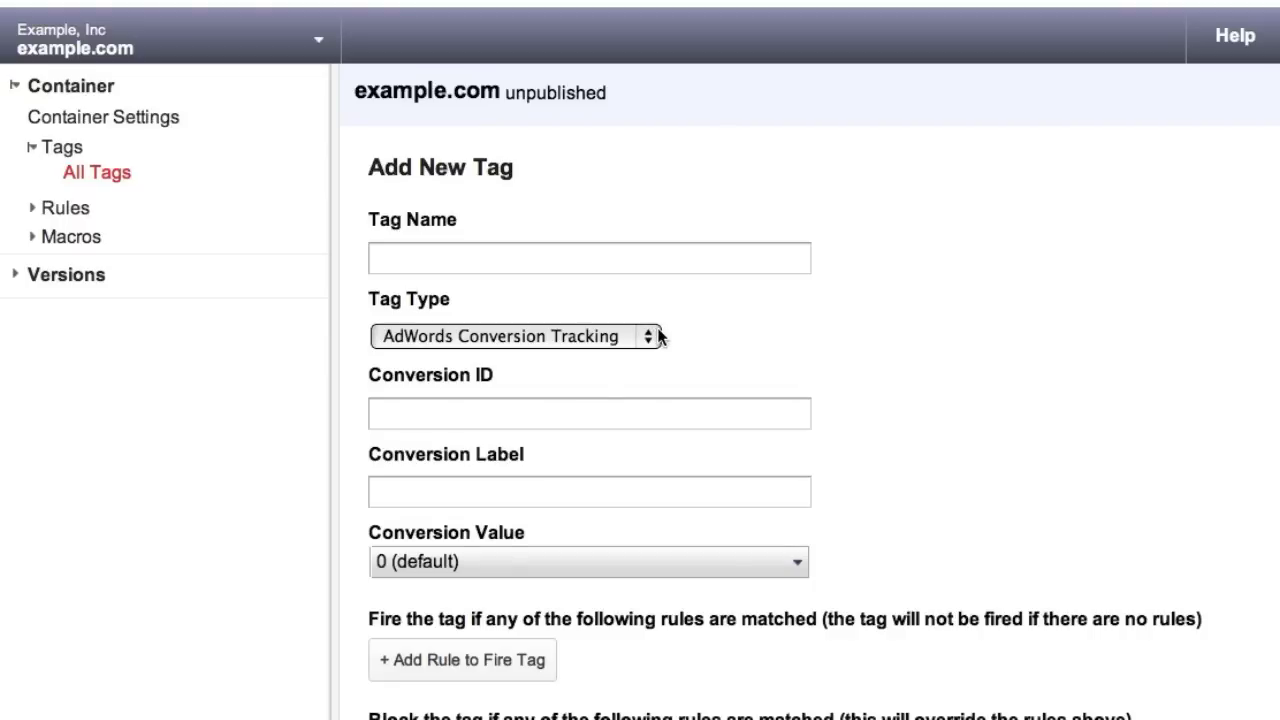
{"action": "left_click", "coordinate": [613, 252]}
{"action": "type", "text": "C"}
{"action": "type", "text": "onversion Tracking "}
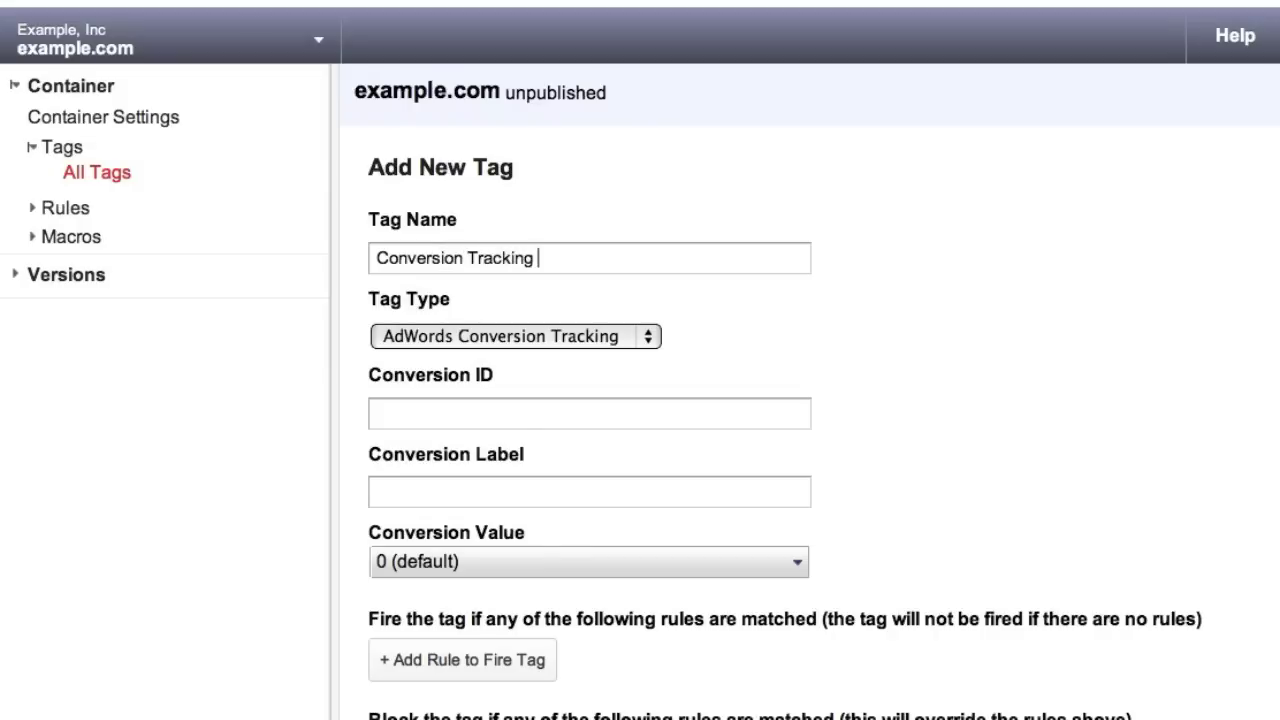
{"action": "type", "text": "Purchase"}
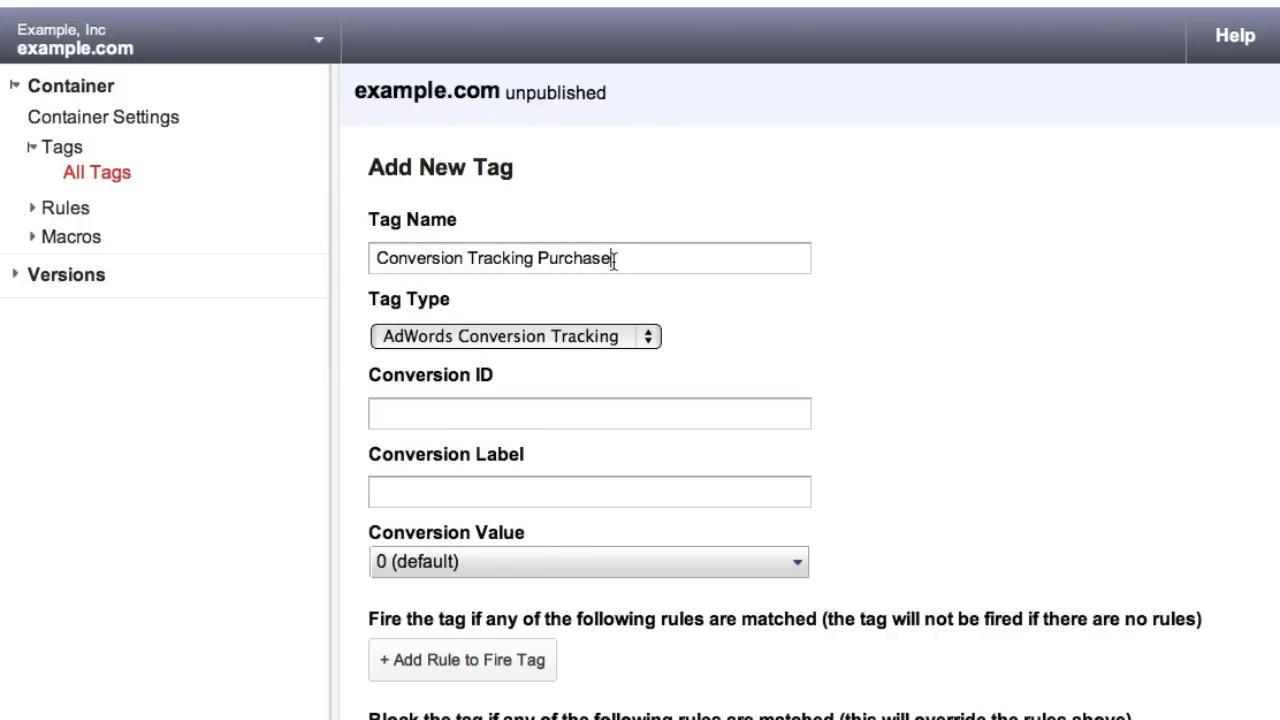
{"action": "left_click", "coordinate": [557, 414]}
{"action": "type", "text": "1003836484"}
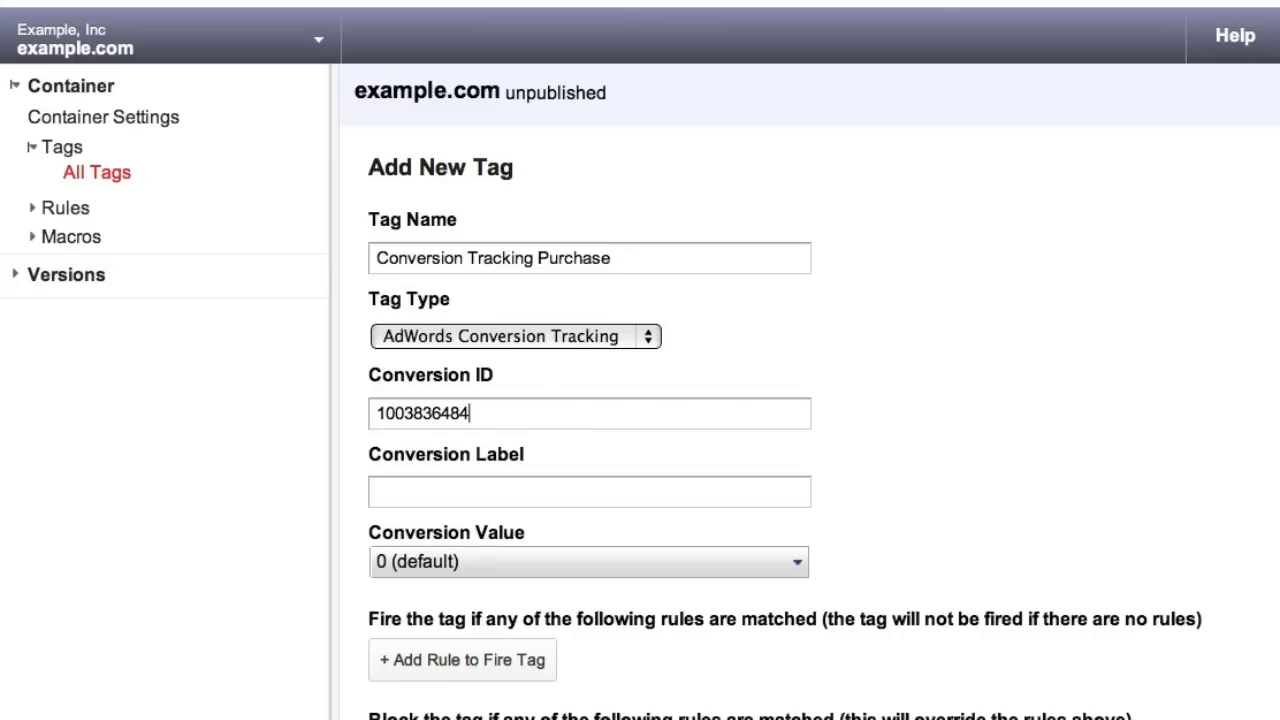
{"action": "left_click", "coordinate": [470, 492]}
{"action": "type", "text": "9gHICPSJ7wIQxKjV3gM"}
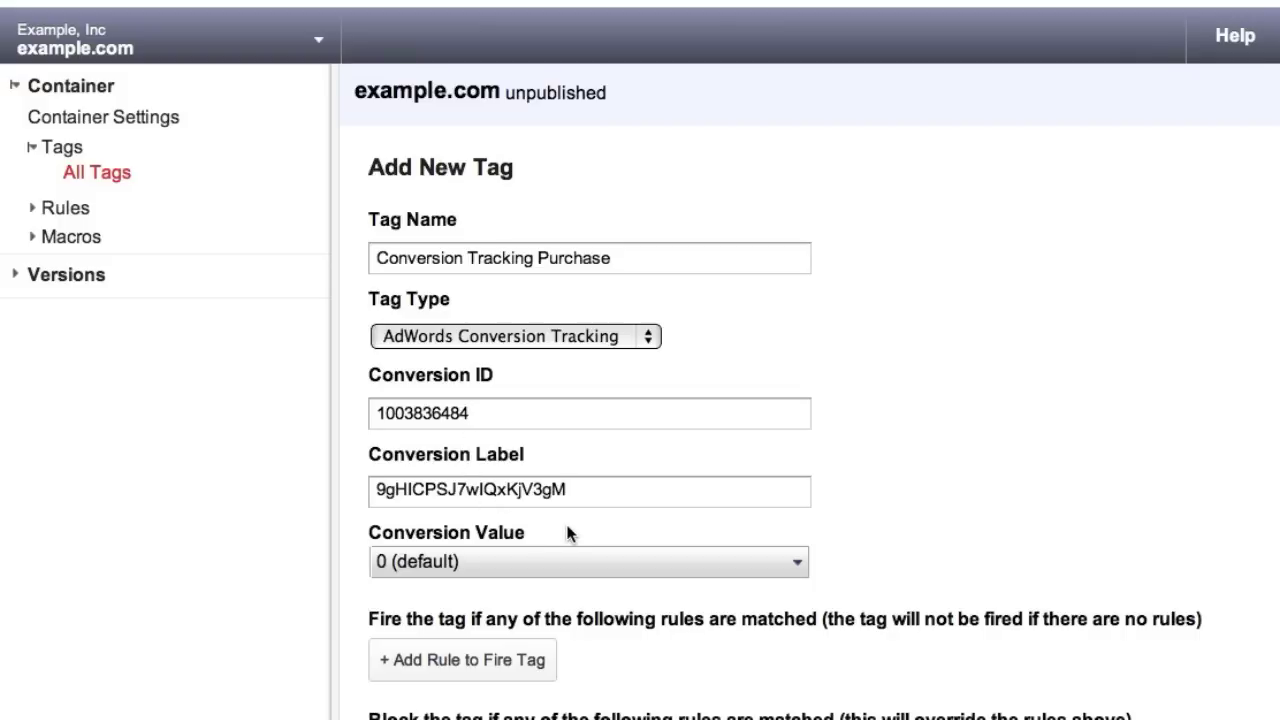
{"action": "scroll", "coordinate": [567, 533], "scroll_direction": "down", "scroll_amount": 1}
{"action": "scroll", "coordinate": [567, 533], "scroll_direction": "down", "scroll_amount": 3}
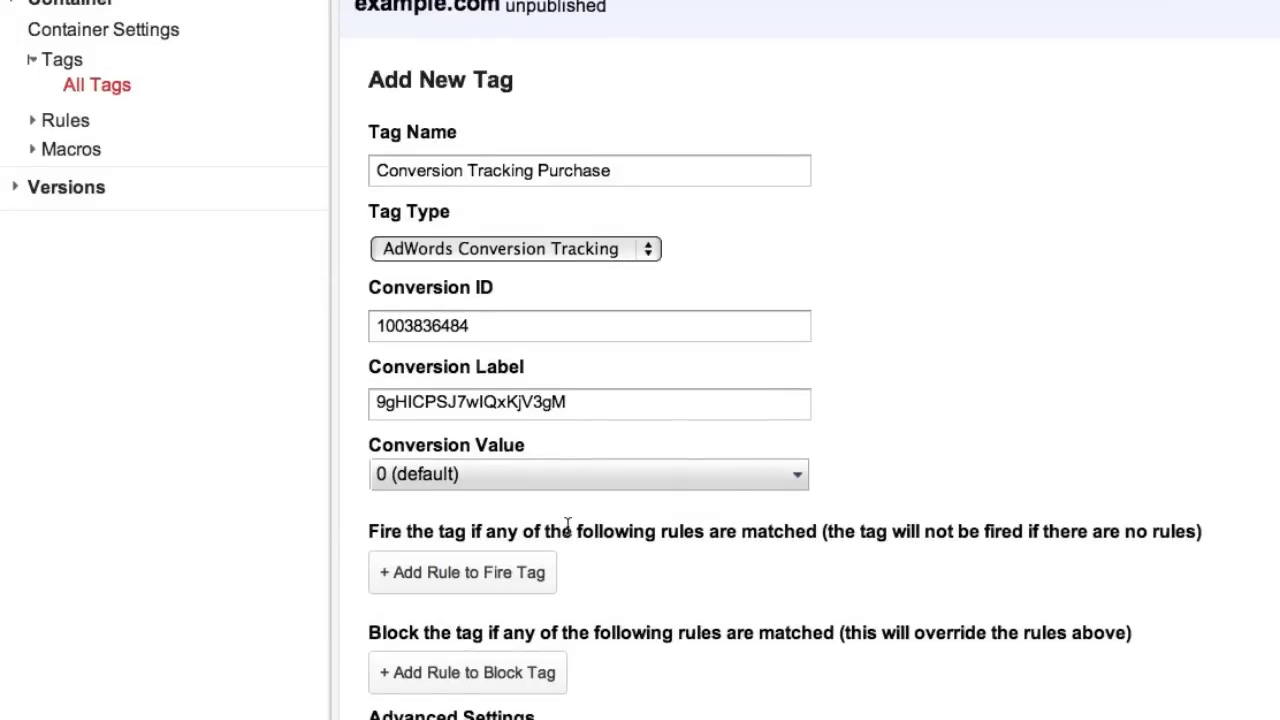
{"action": "scroll", "coordinate": [567, 533], "scroll_direction": "down", "scroll_amount": 3}
Create a new firing rule for the tag named 'thank you page'
{"action": "left_click", "coordinate": [496, 466]}
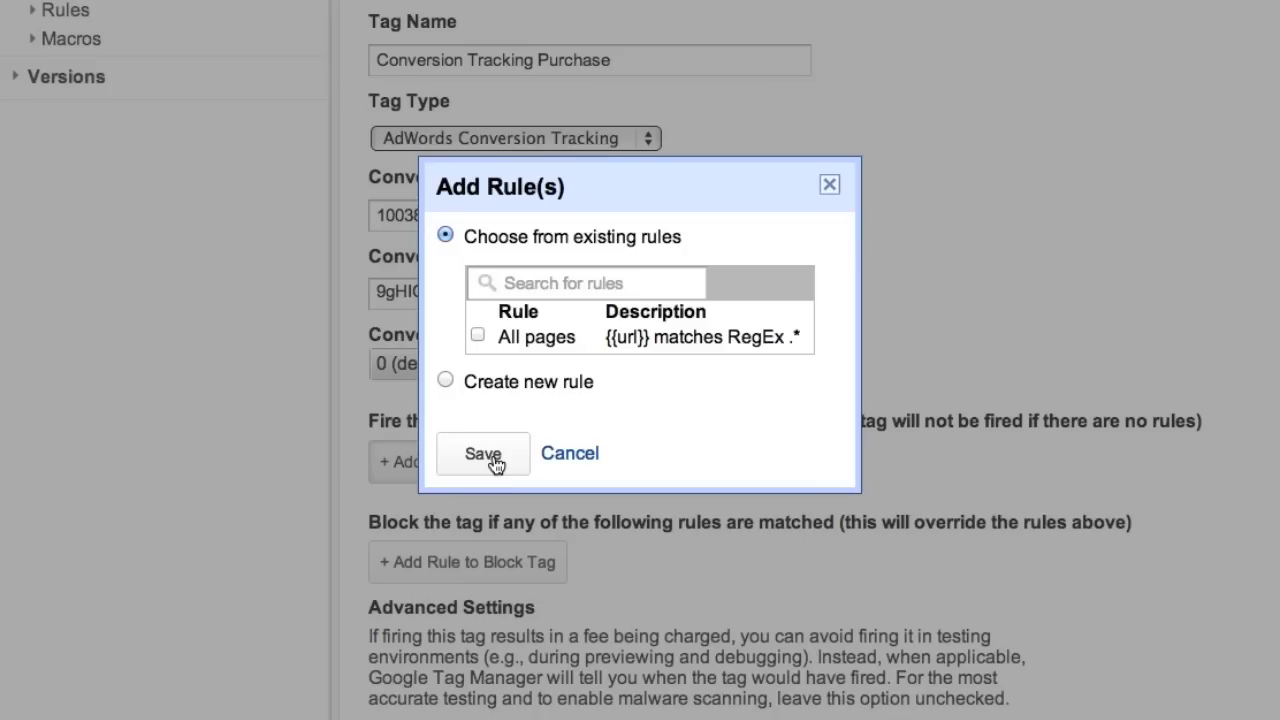
{"action": "left_click", "coordinate": [447, 379]}
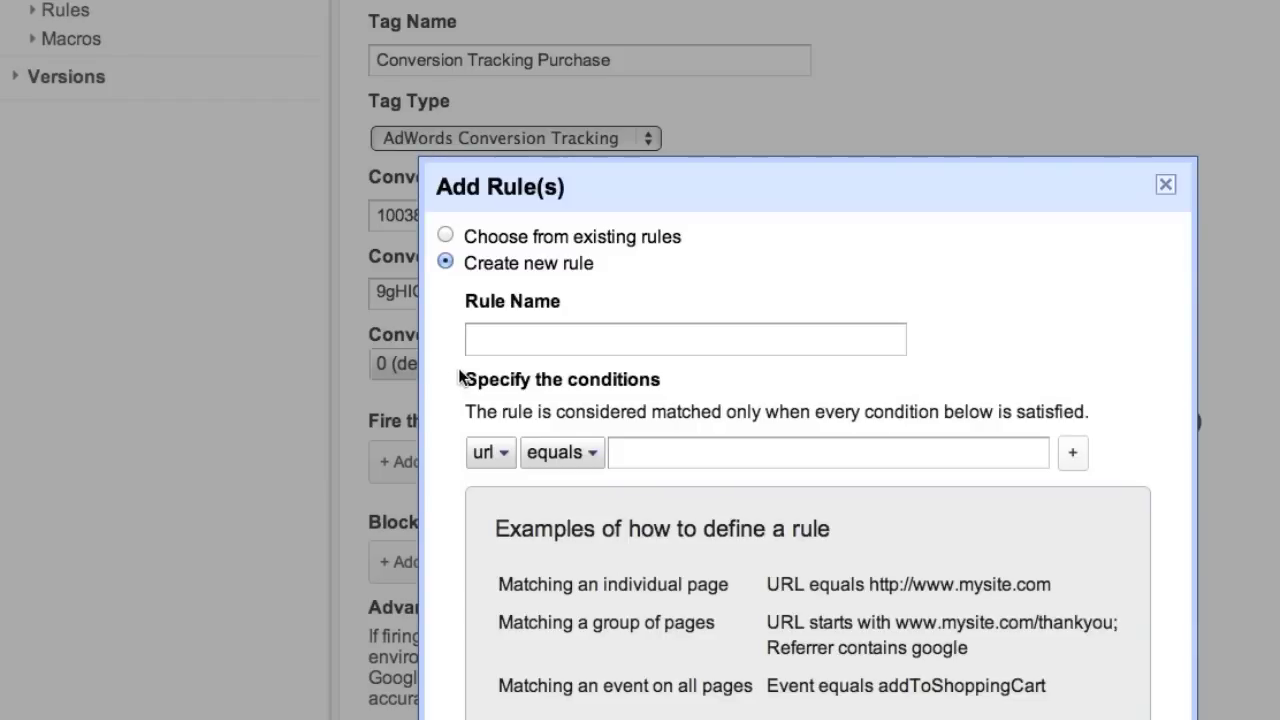
{"action": "left_click", "coordinate": [511, 340]}
{"action": "type", "text": "thank you"}
{"action": "key", "text": "BackSpace"}
{"action": "key", "text": "BackSpace"}
{"action": "type", "text": "you"}
{"action": "type", "text": " page"}
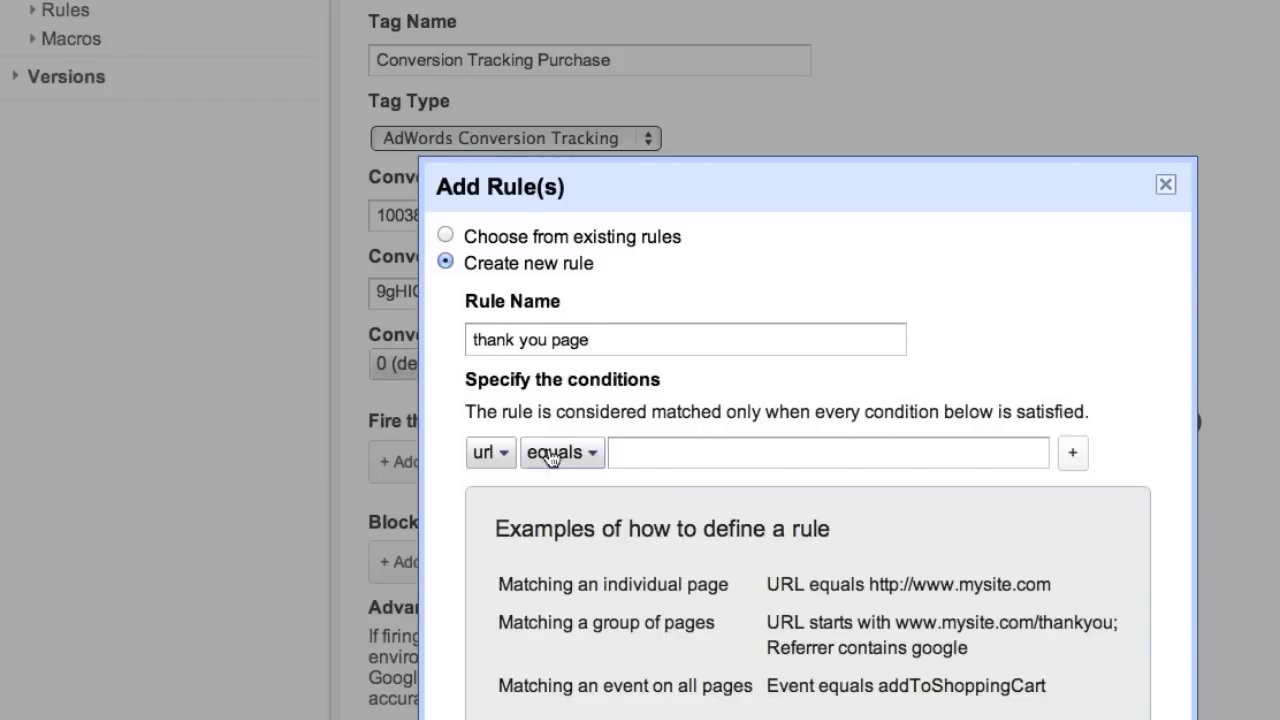
Set the rule condition to url contains thankyou.html, then save the rule and the tag
{"action": "left_click", "coordinate": [551, 458]}
{"action": "left_click", "coordinate": [580, 140]}
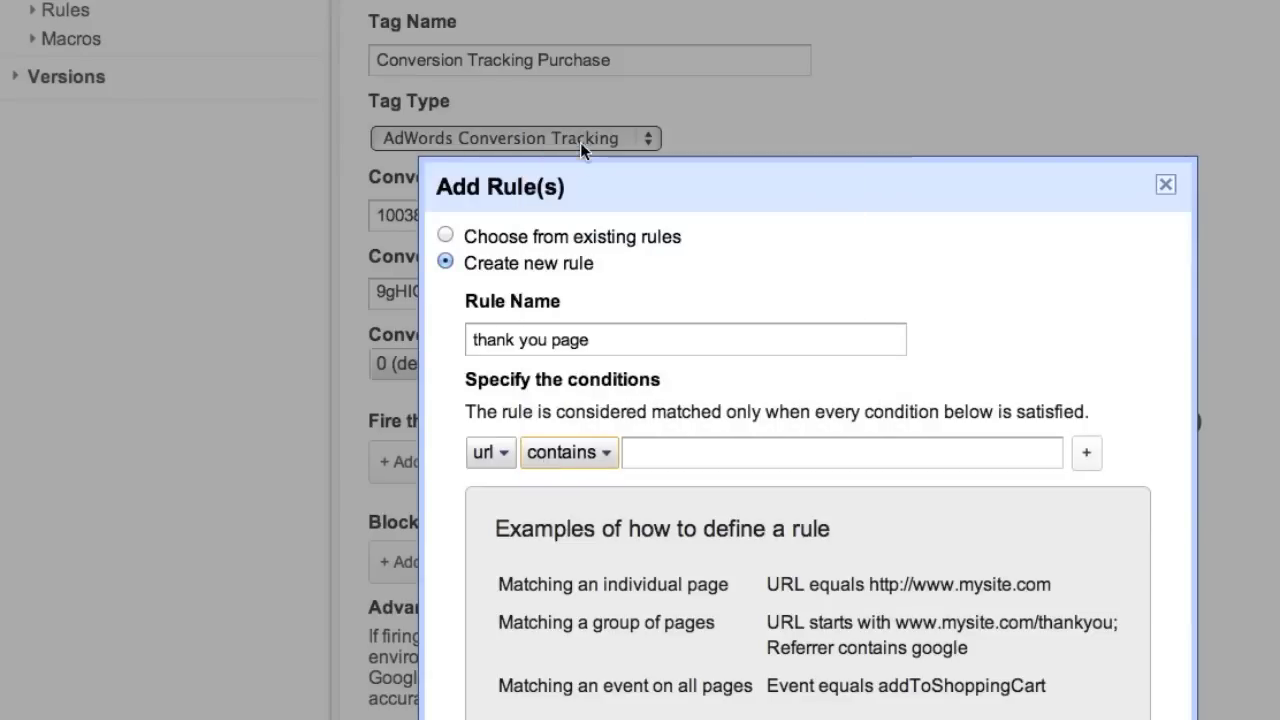
{"action": "left_click", "coordinate": [660, 450]}
{"action": "type", "text": "thank"}
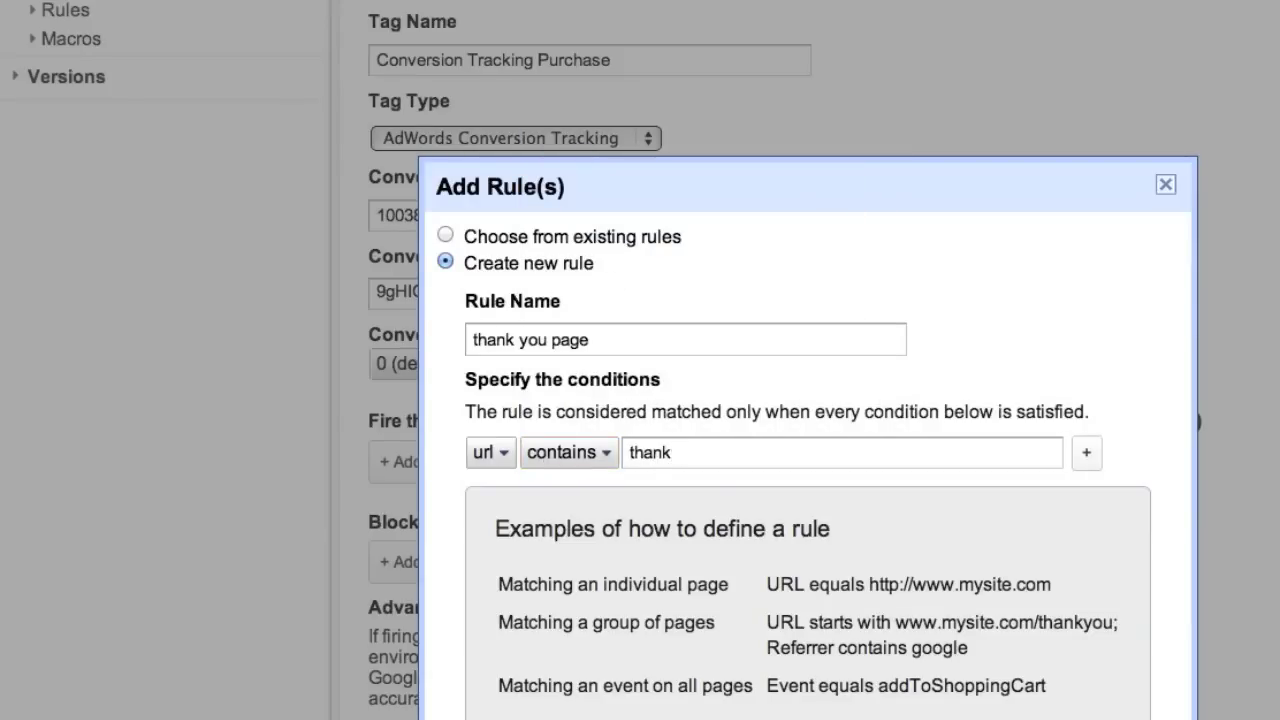
{"action": "type", "text": "you.html"}
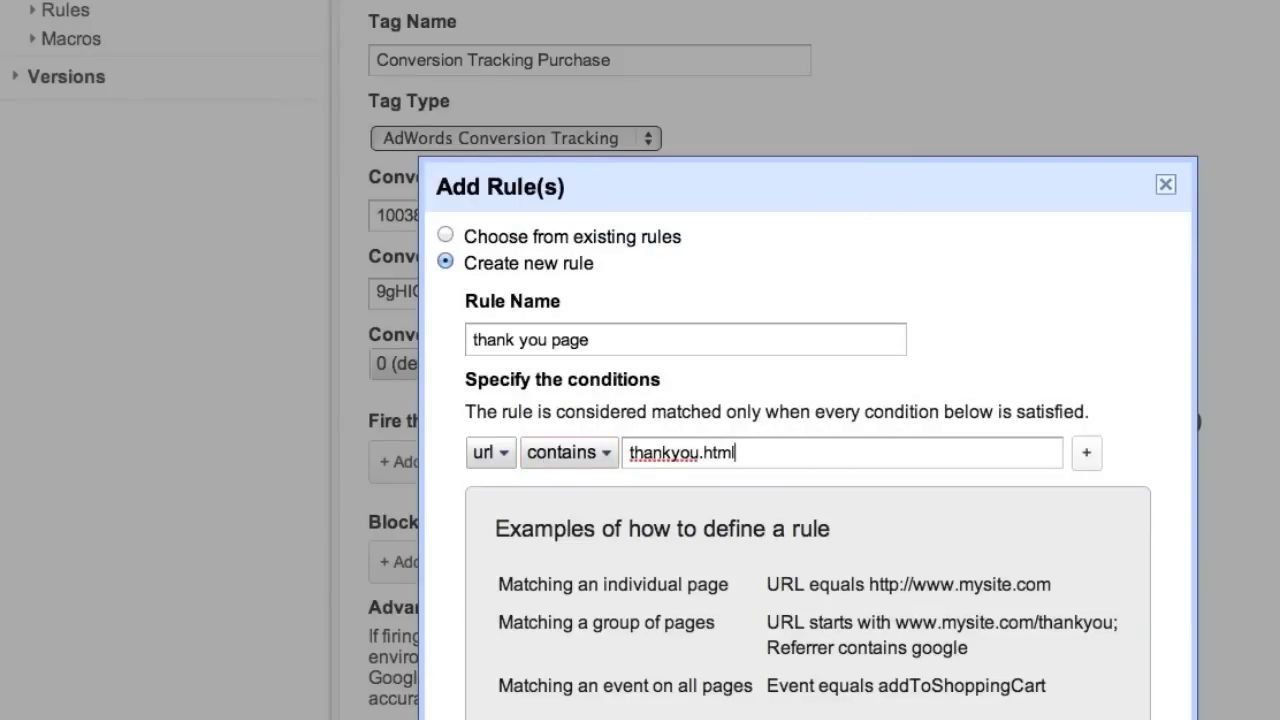
{"action": "scroll", "coordinate": [515, 598], "scroll_direction": "down", "scroll_amount": 4}
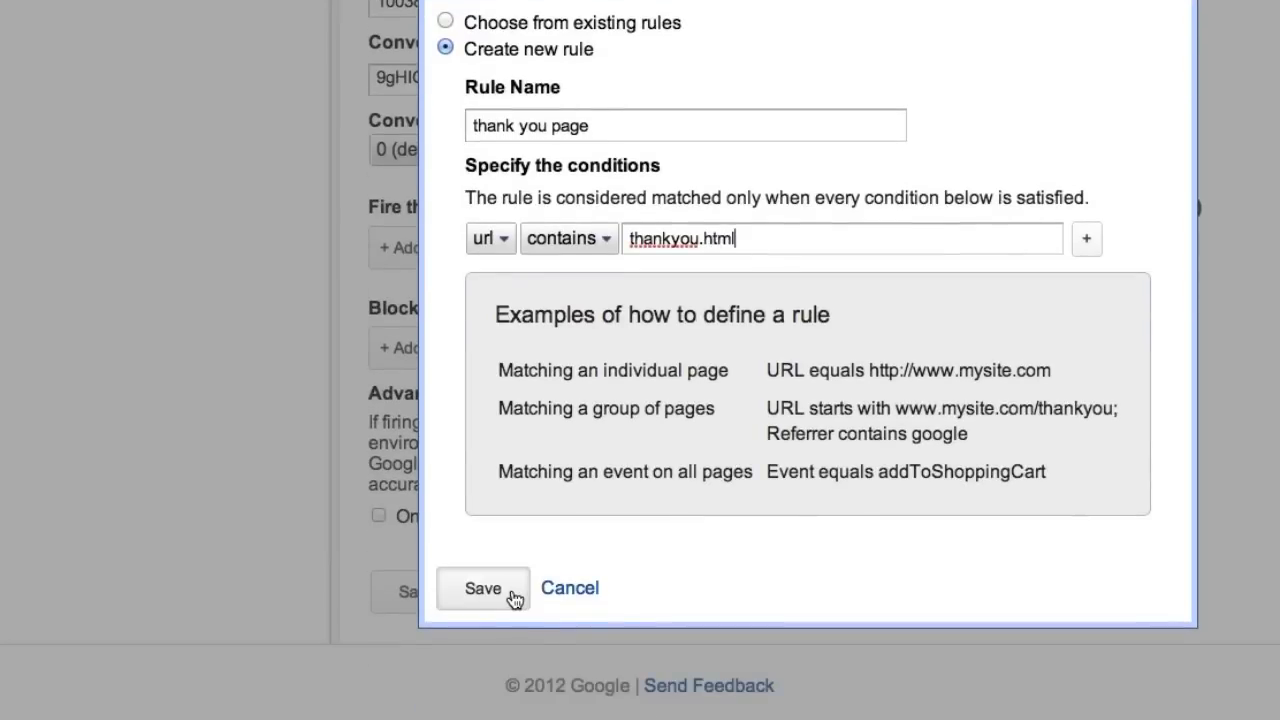
{"action": "left_click", "coordinate": [515, 598]}
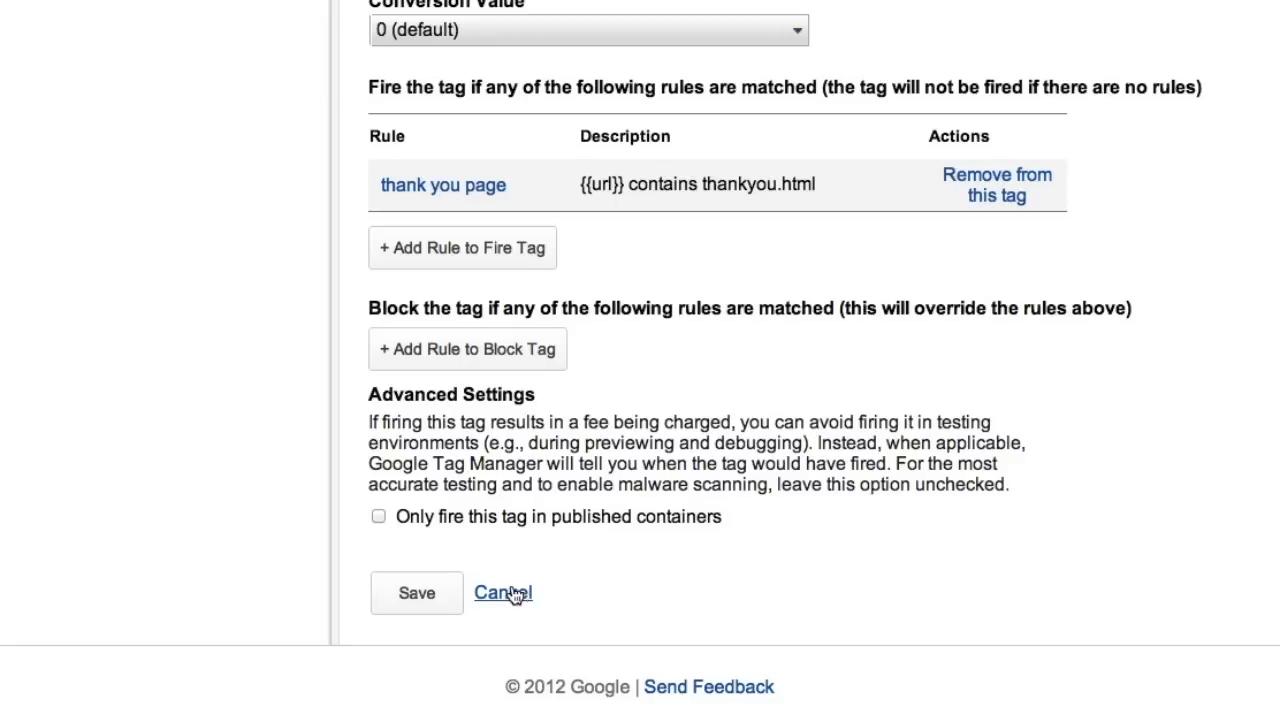
{"action": "left_click", "coordinate": [418, 594]}
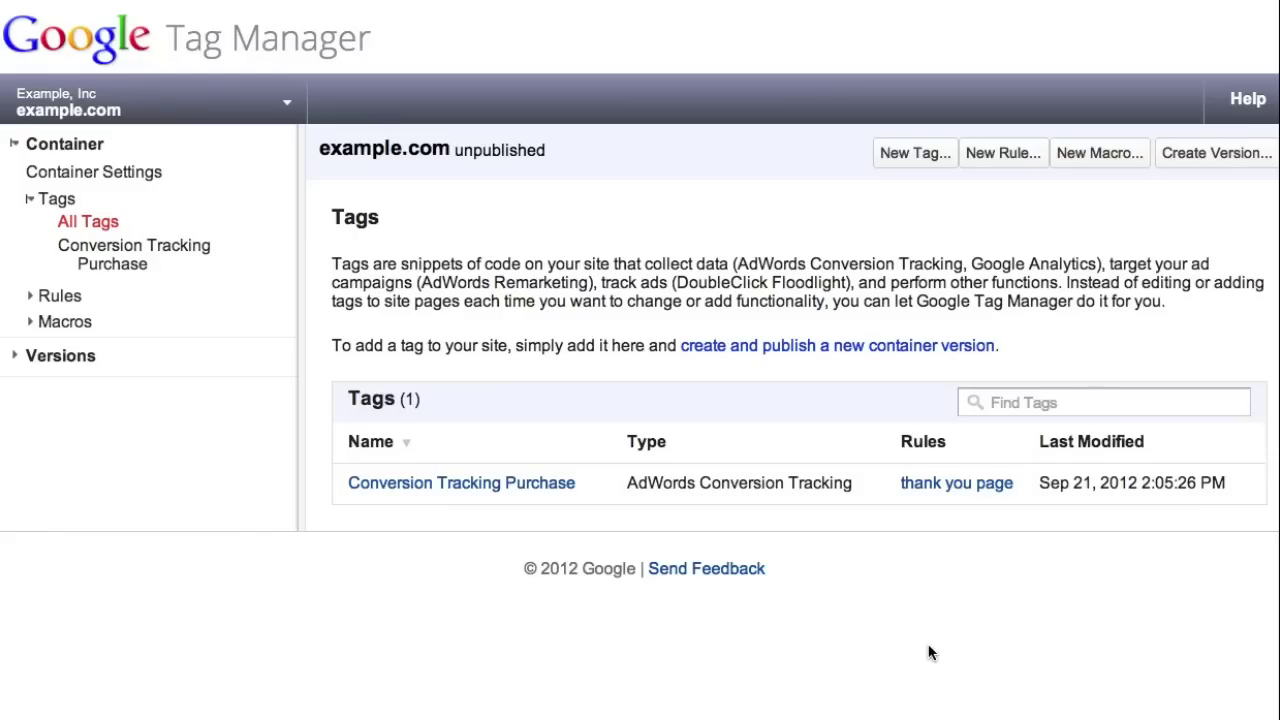
Create a Google Analytics tag named 'Google Analytics' with web property ID UA-500201-123
{"action": "left_click", "coordinate": [913, 150]}
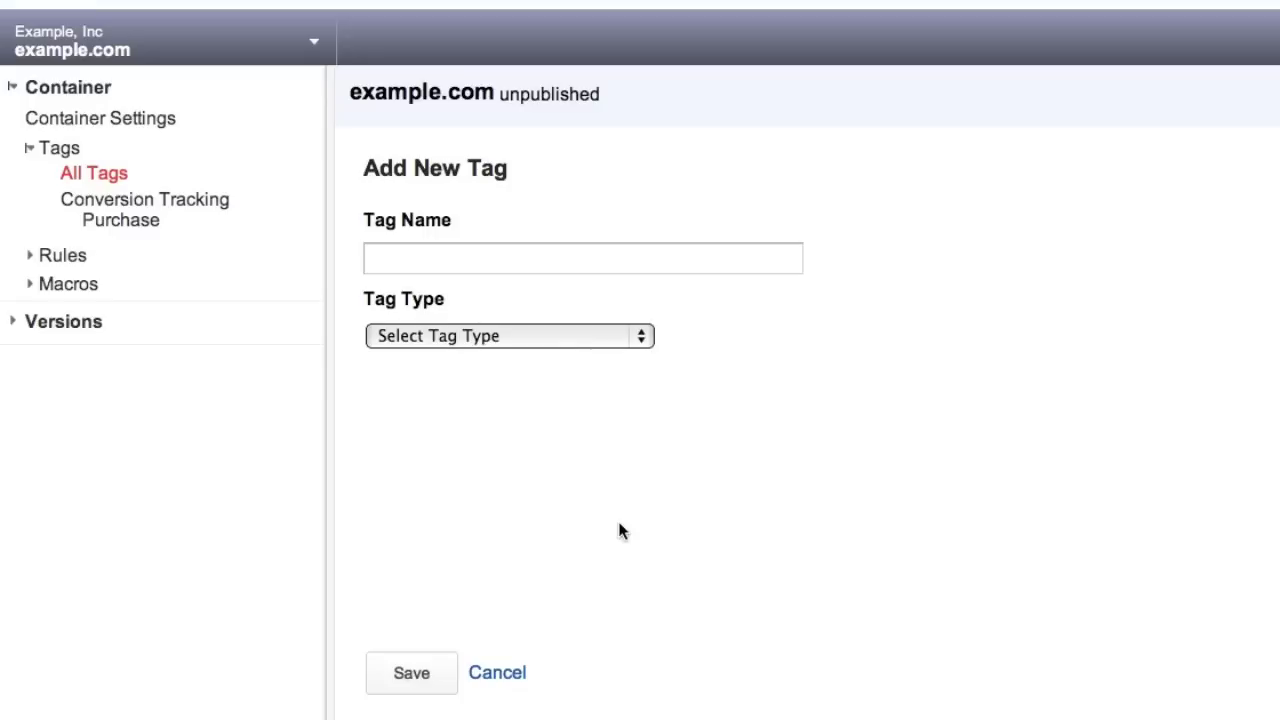
{"action": "left_click", "coordinate": [640, 336]}
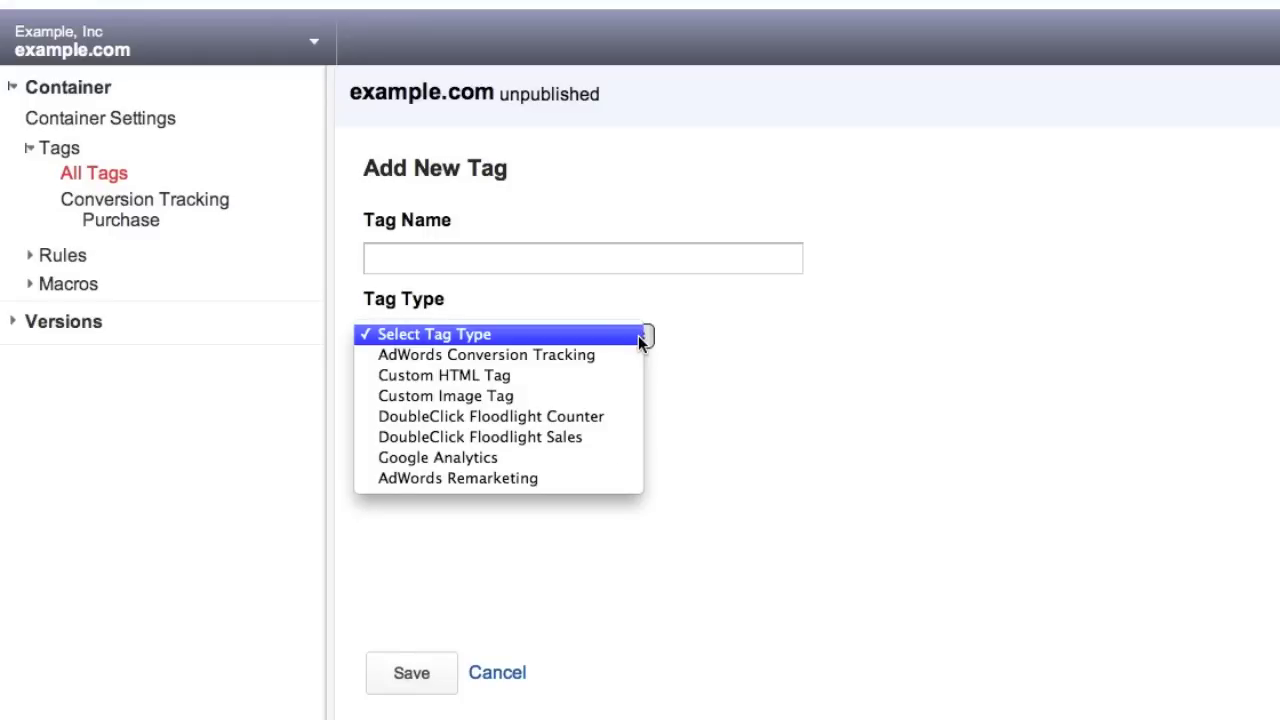
{"action": "left_click", "coordinate": [614, 460]}
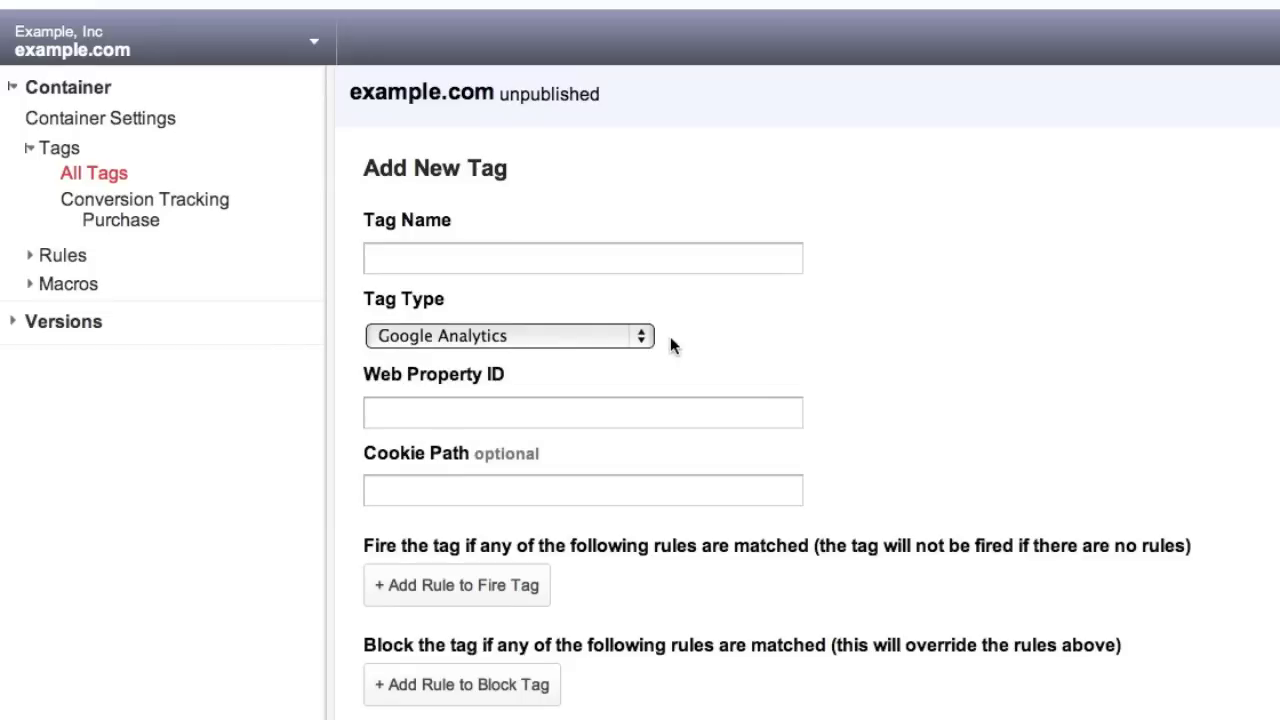
{"action": "left_click", "coordinate": [521, 260]}
{"action": "type", "text": "GOog"}
{"action": "key", "text": "BackSpace"}
{"action": "key", "text": "BackSpace"}
{"action": "key", "text": "BackSpace"}
{"action": "type", "text": "oogle A"}
{"action": "type", "text": "nalytics"}
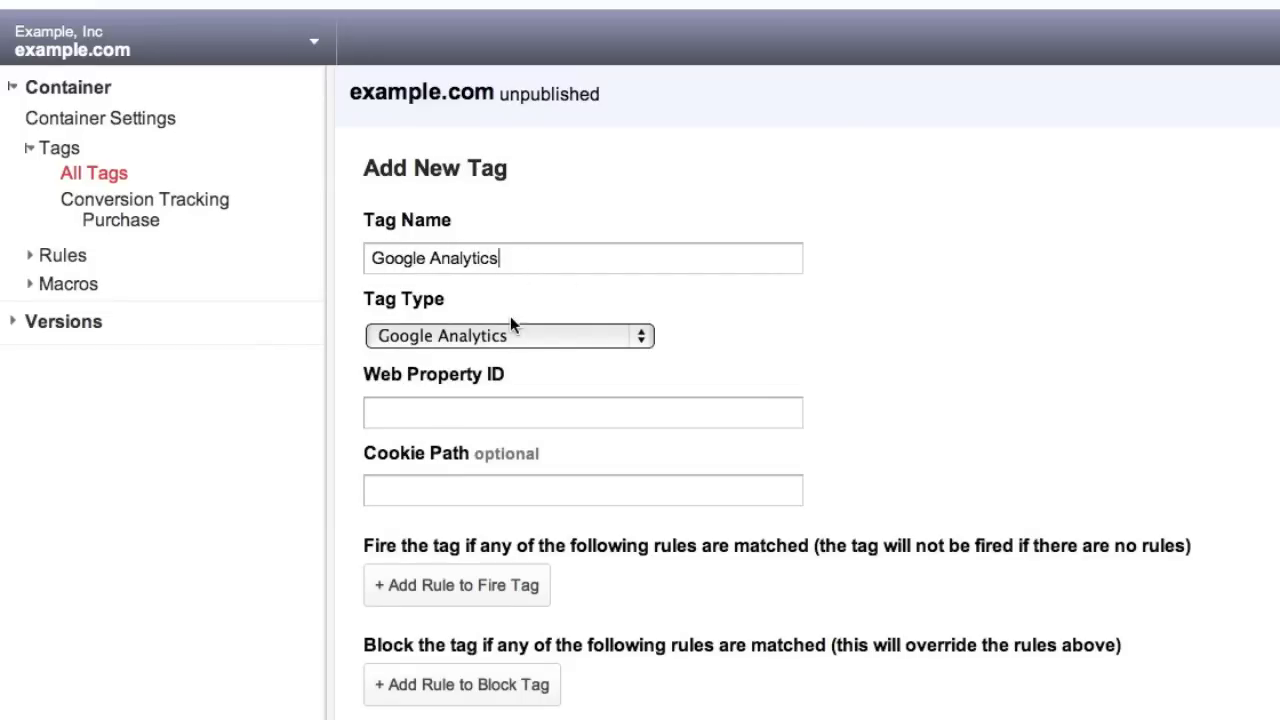
{"action": "left_click", "coordinate": [465, 418]}
{"action": "type", "text": "UA-50020"}
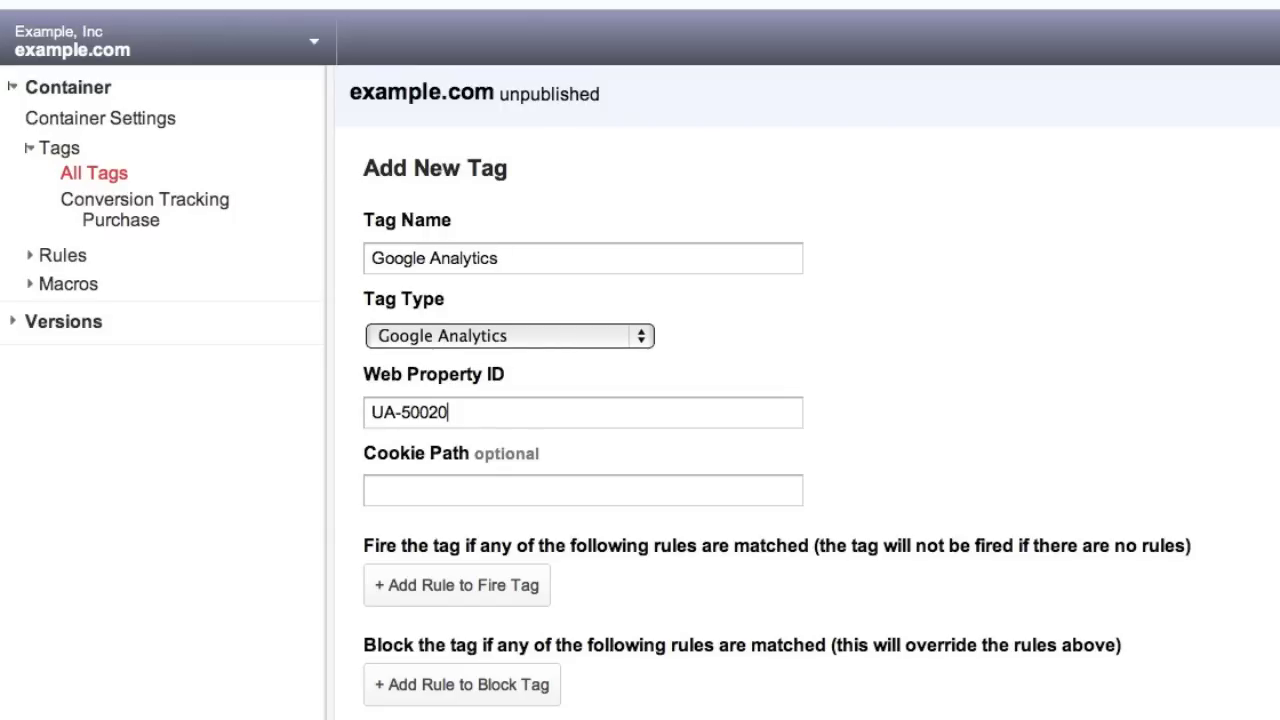
{"action": "type", "text": "1-123"}
Attach the All pages firing rule to the Google Analytics tag and save it
{"action": "left_click", "coordinate": [479, 580]}
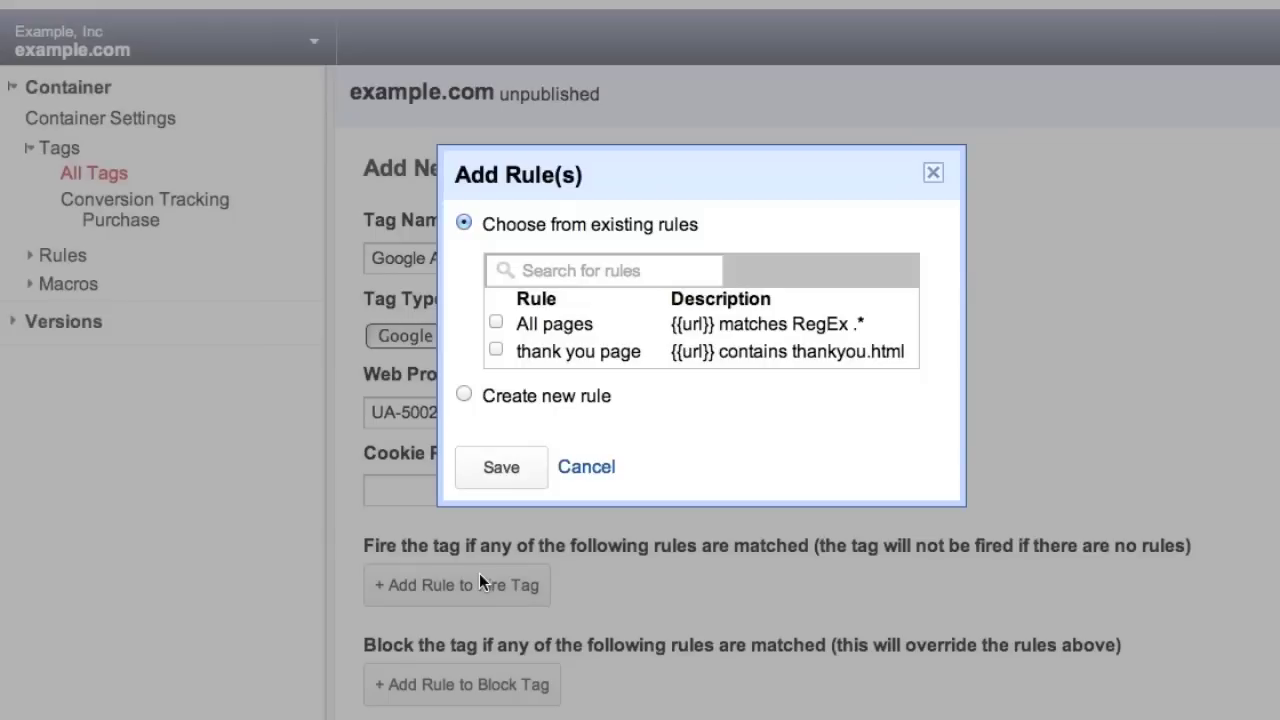
{"action": "left_click", "coordinate": [496, 322]}
{"action": "left_click", "coordinate": [514, 466]}
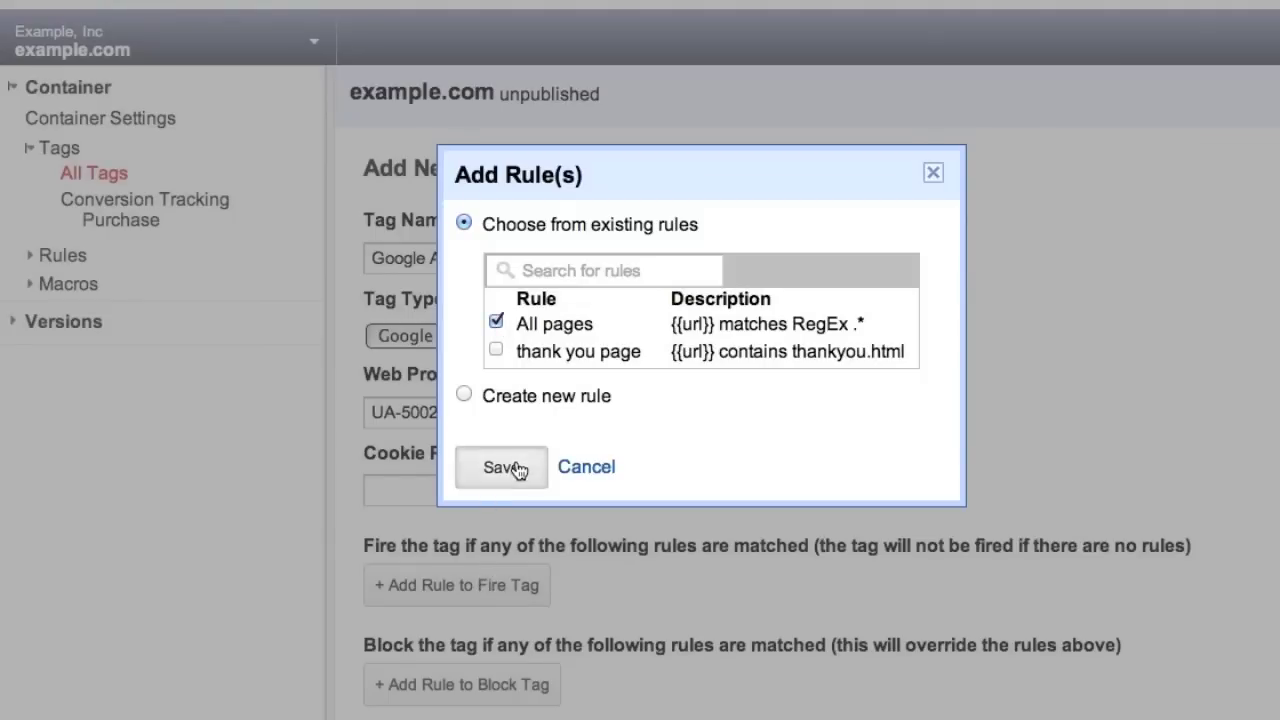
{"action": "scroll", "coordinate": [597, 440], "scroll_direction": "down", "scroll_amount": 5}
{"action": "scroll", "coordinate": [597, 432], "scroll_direction": "down", "scroll_amount": 3}
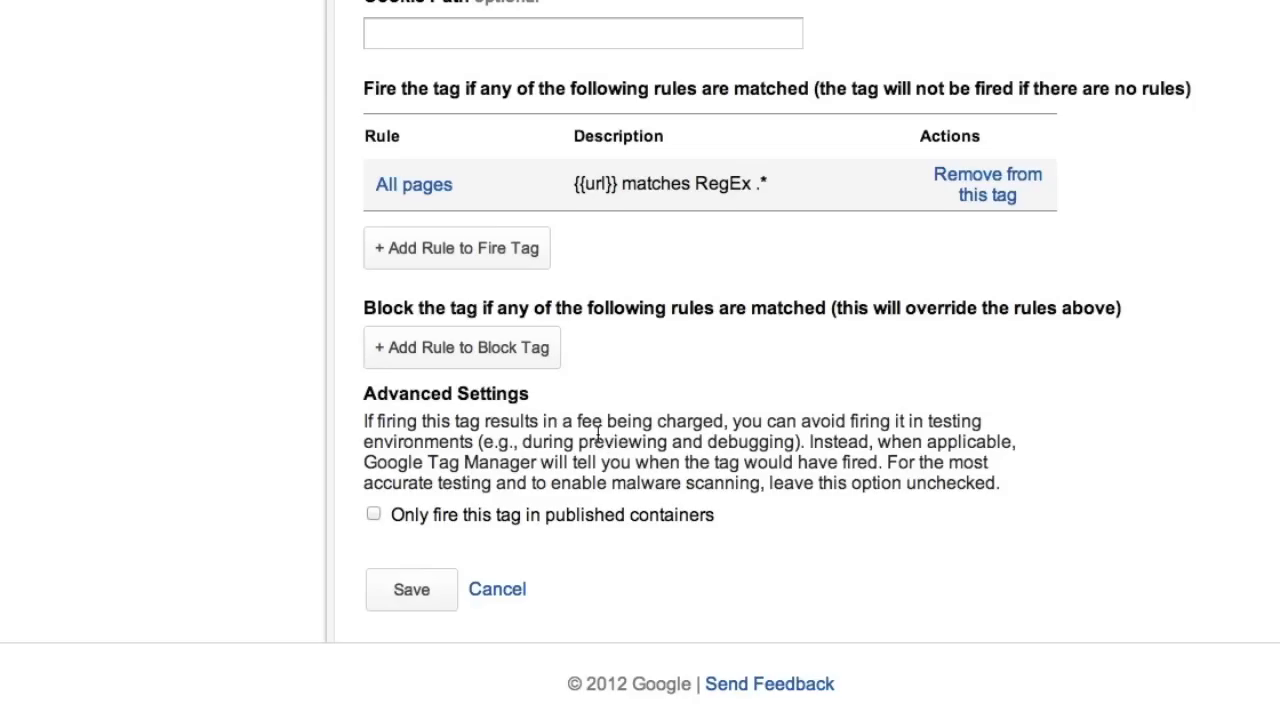
{"action": "left_click", "coordinate": [428, 590]}
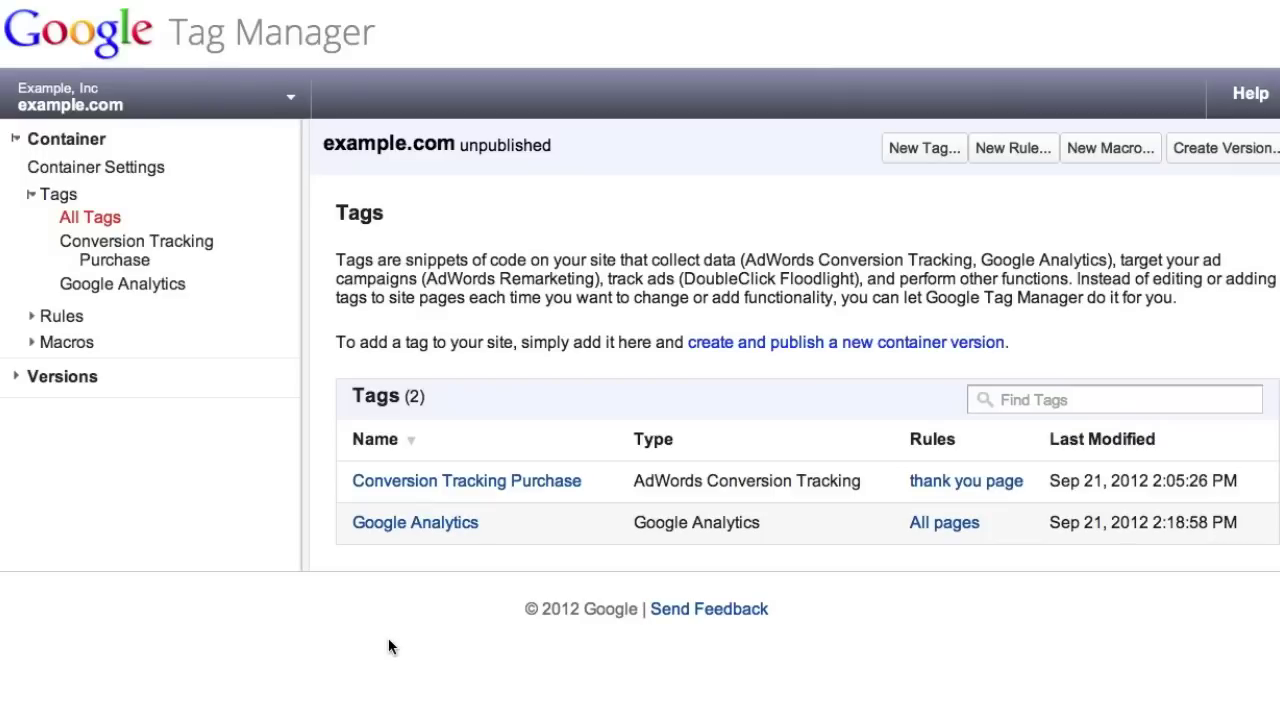
Save and preview a new container version, then open version 6 from the Versions list
{"action": "left_click", "coordinate": [752, 346]}
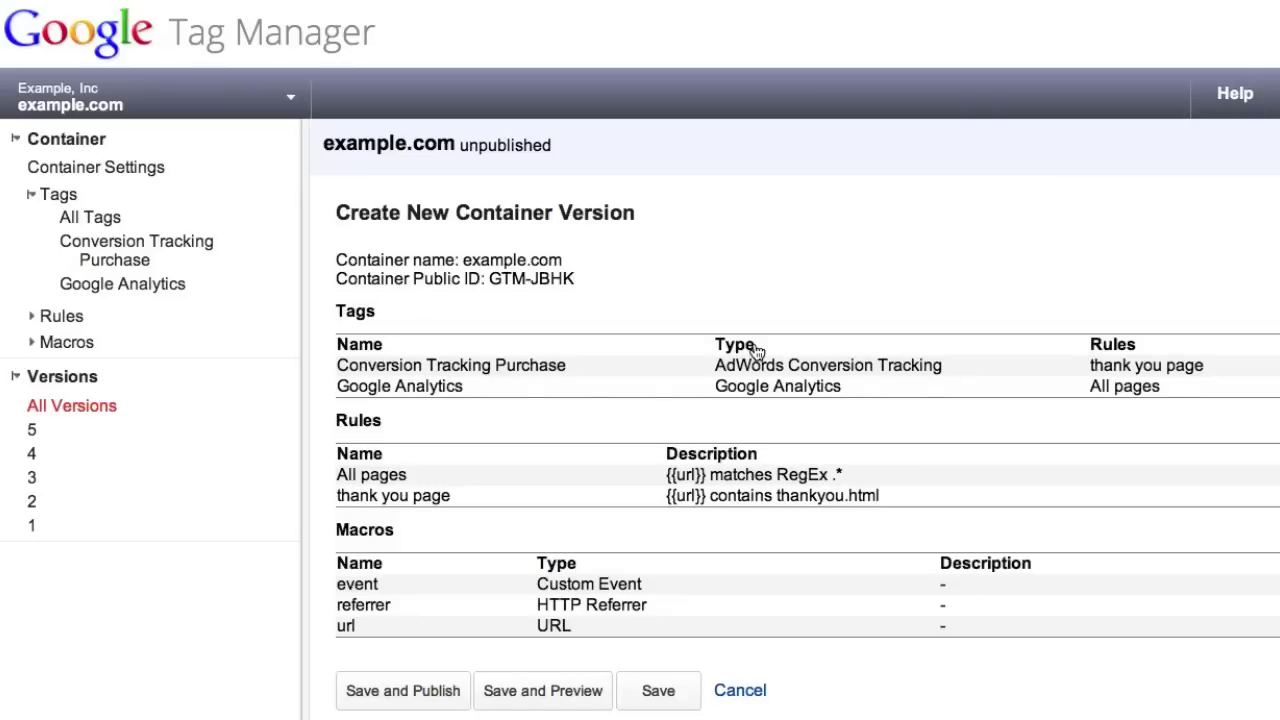
{"action": "left_click", "coordinate": [534, 695]}
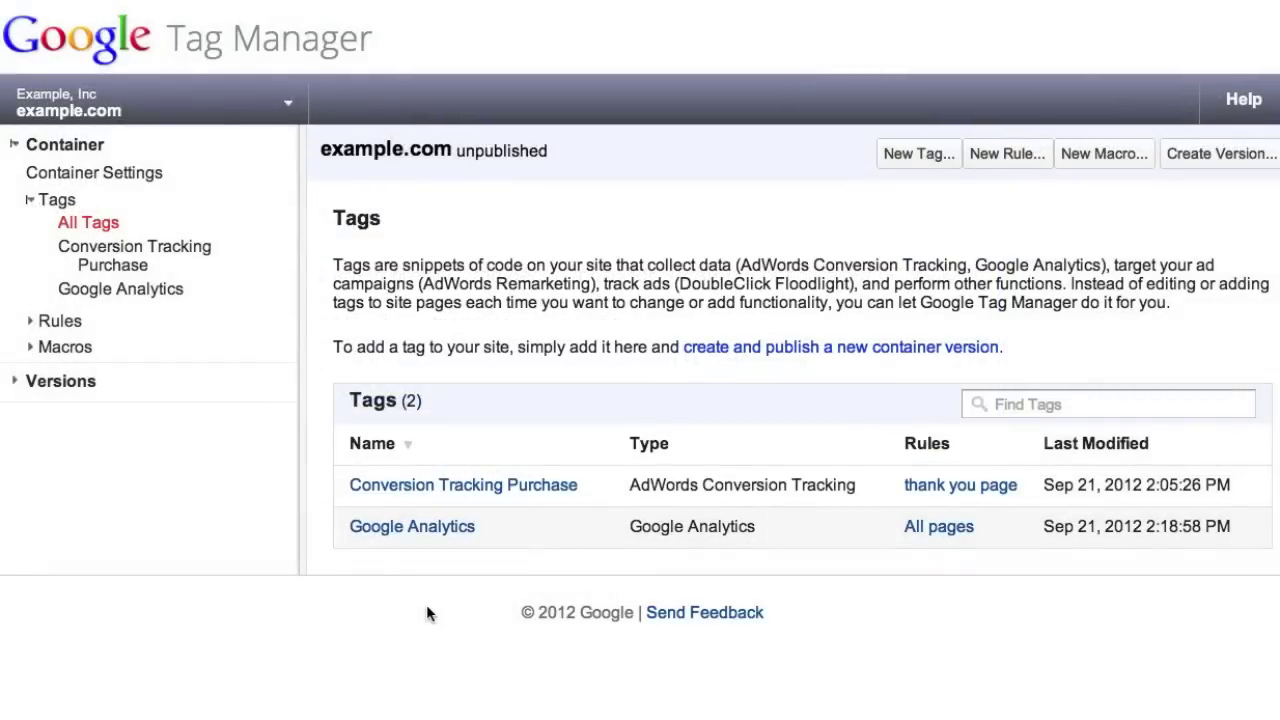
{"action": "left_click", "coordinate": [76, 383]}
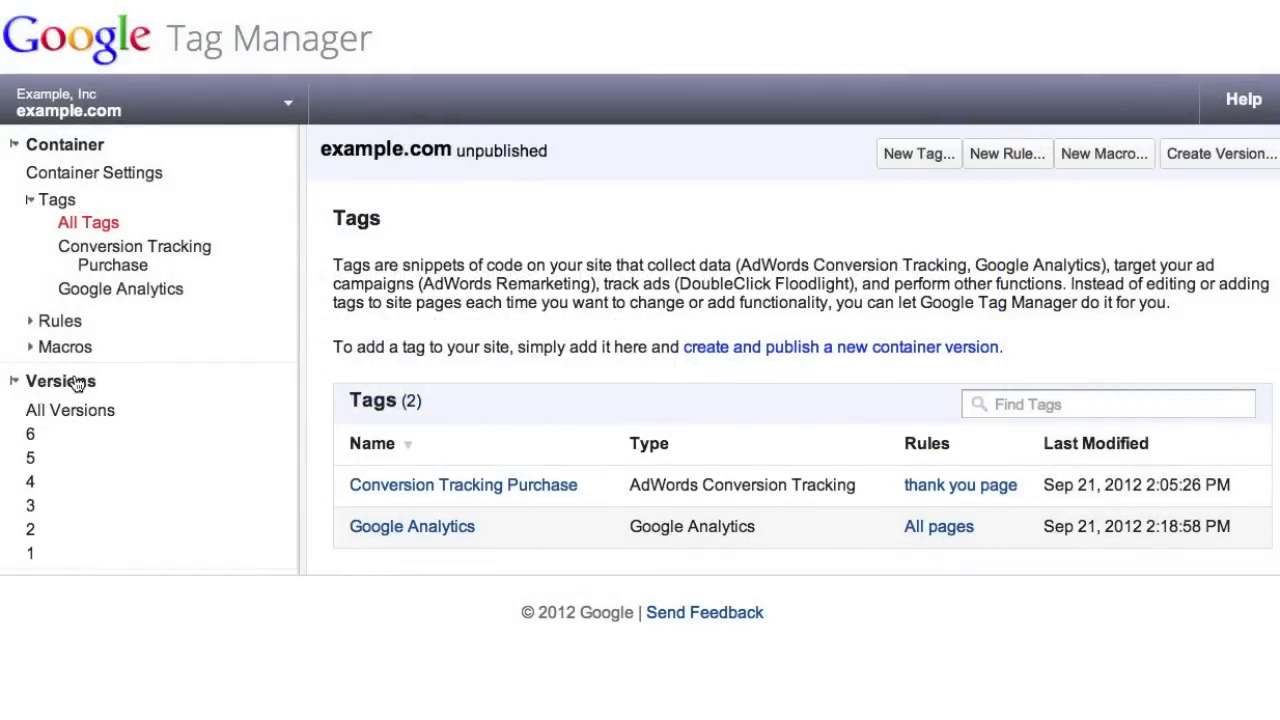
{"action": "left_click", "coordinate": [30, 437]}
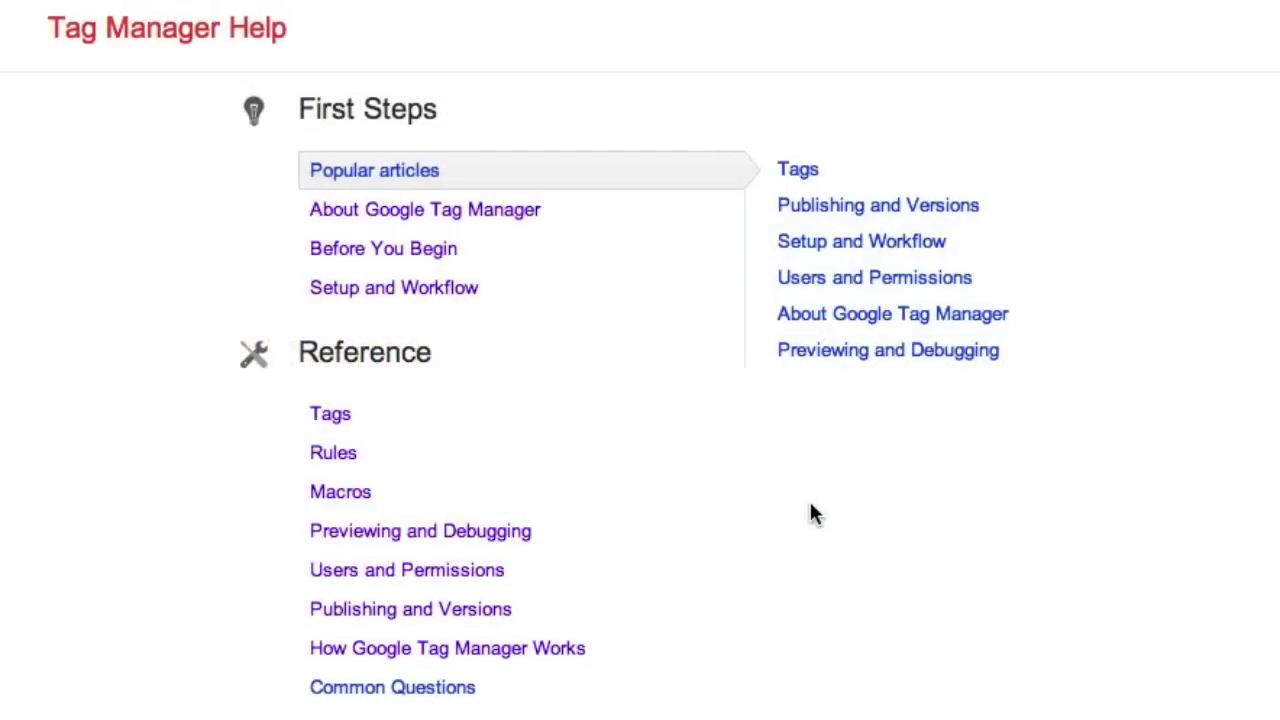
Open the Setup and Workflow help article under First Steps
{"action": "left_click", "coordinate": [445, 290]}
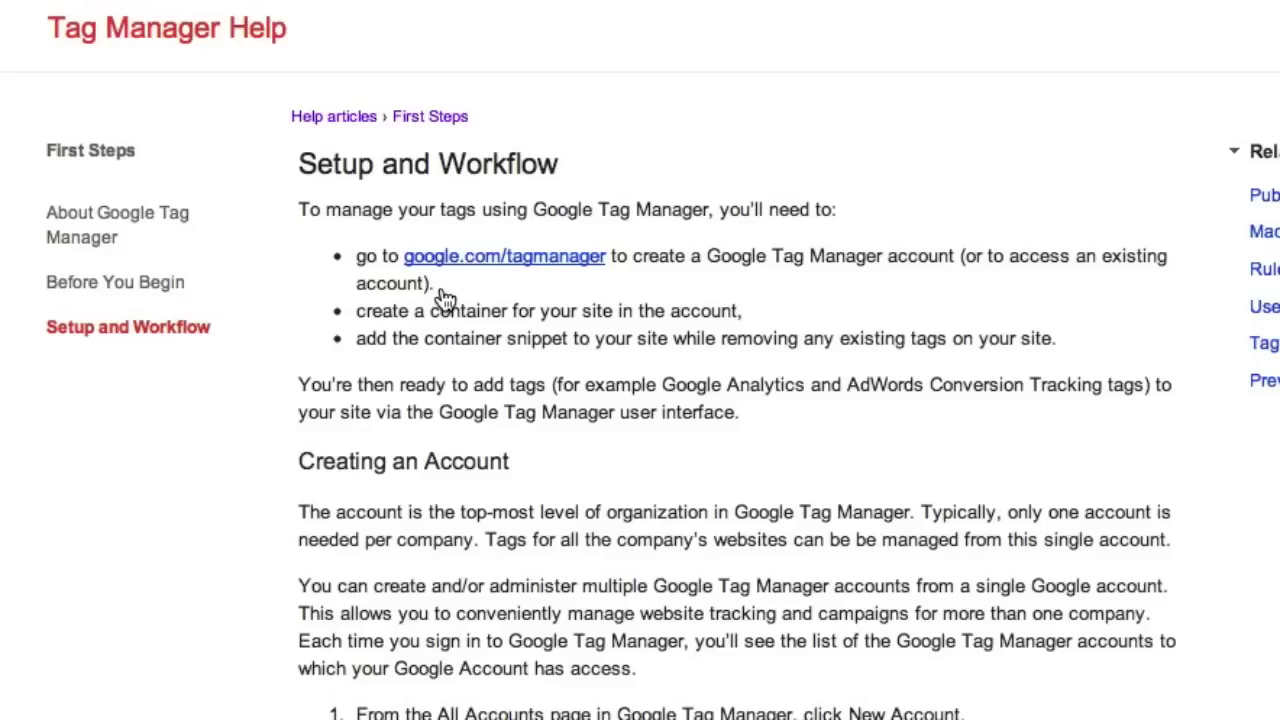